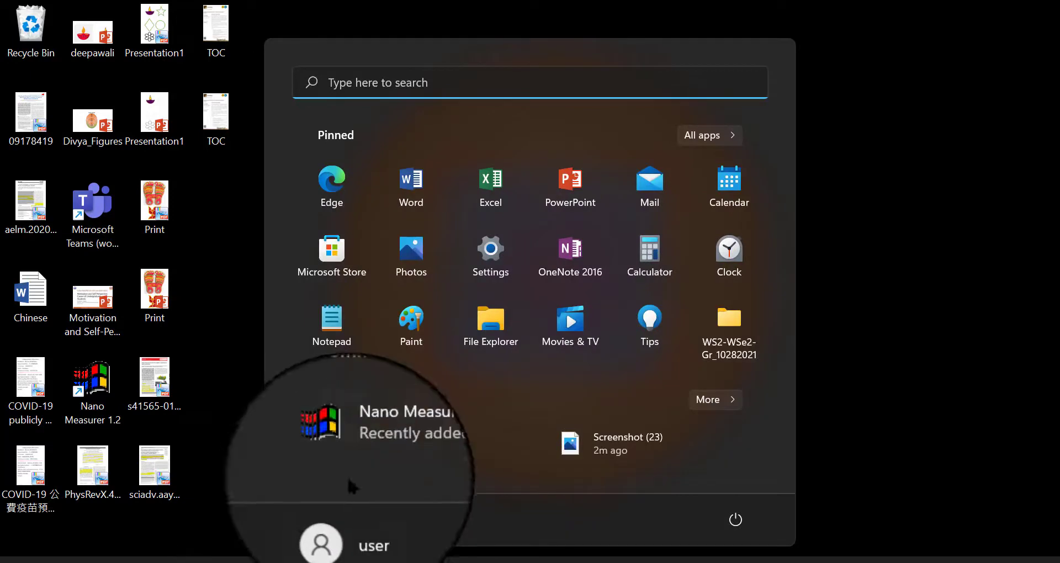
- Start Nano Measurer 1.2 and switch its interface language to English
click(369, 451)
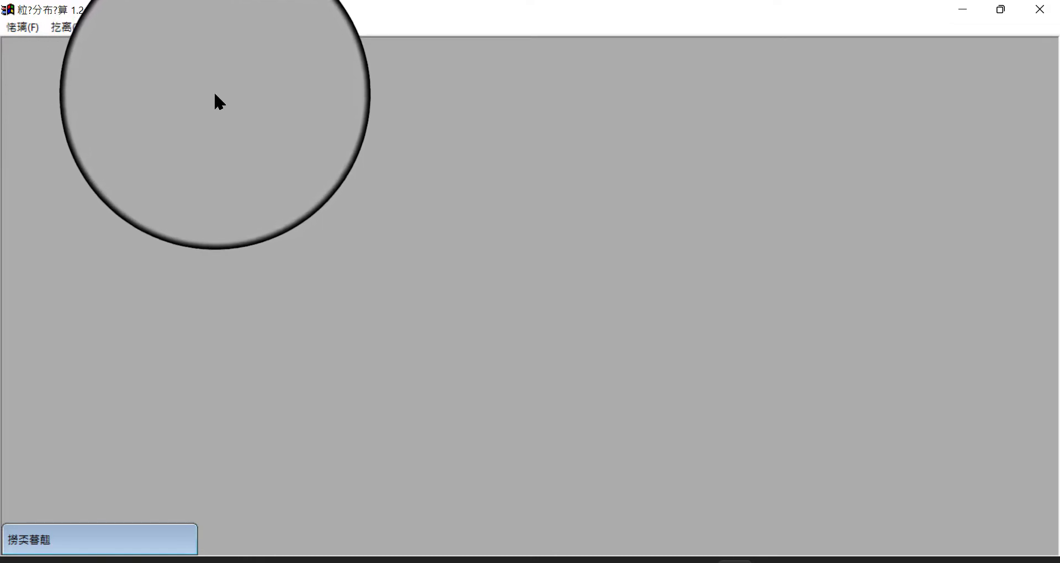
click(163, 30)
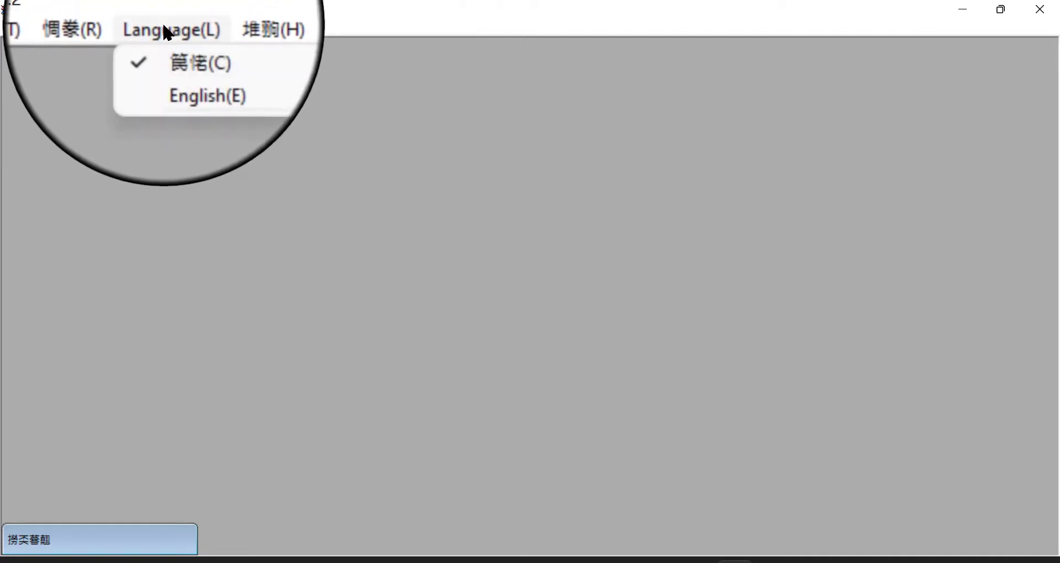
click(182, 64)
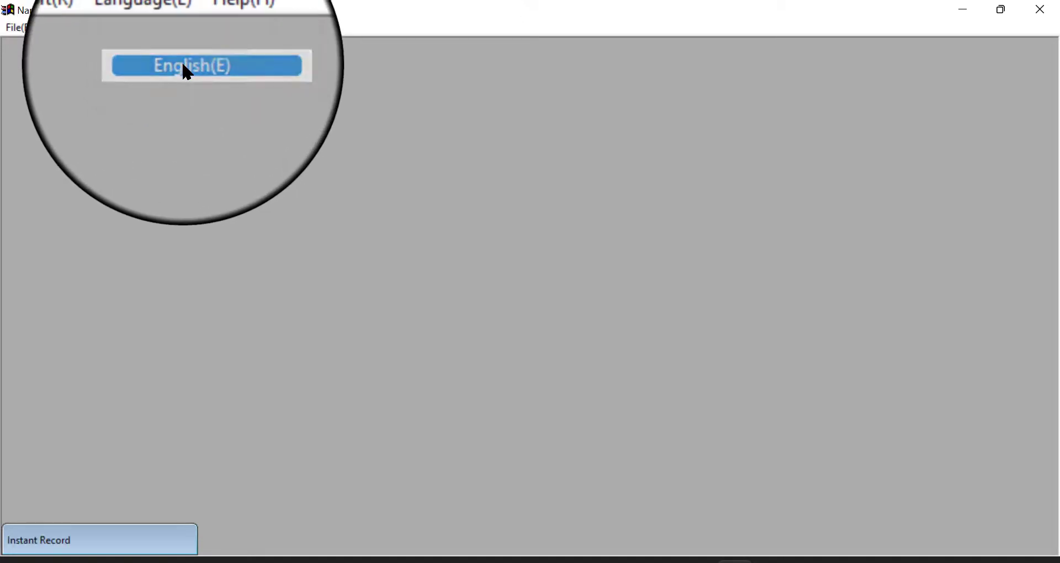
- Open the SEM image CdWO4 30kx_3_e-SEM for measuring
click(20, 28)
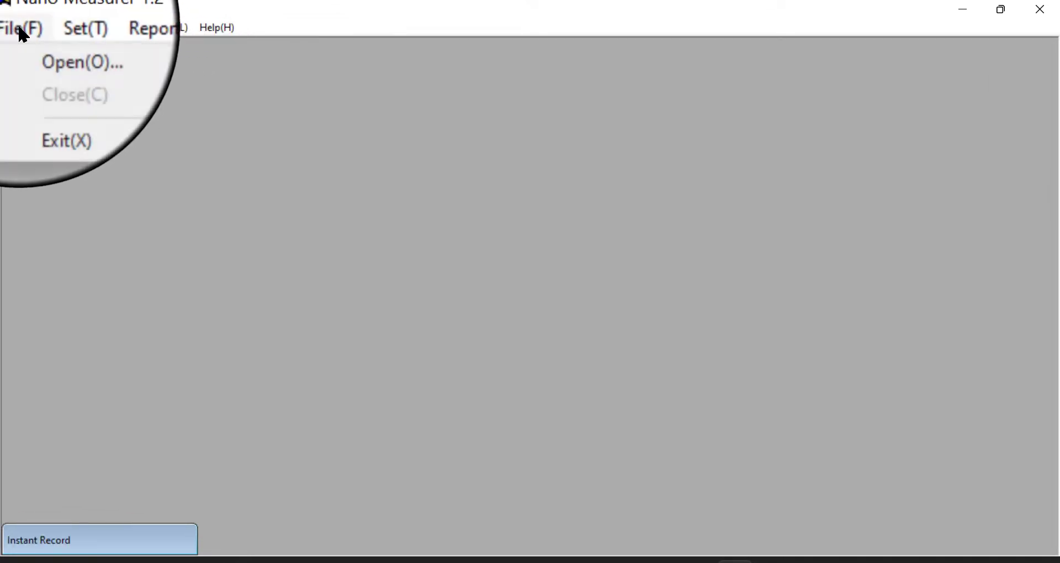
click(52, 49)
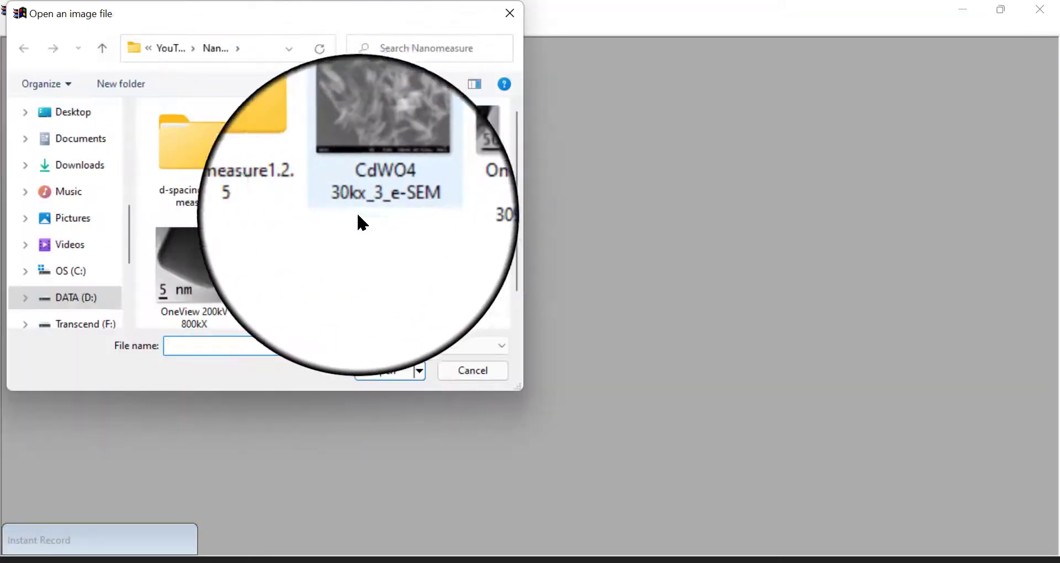
click(362, 174)
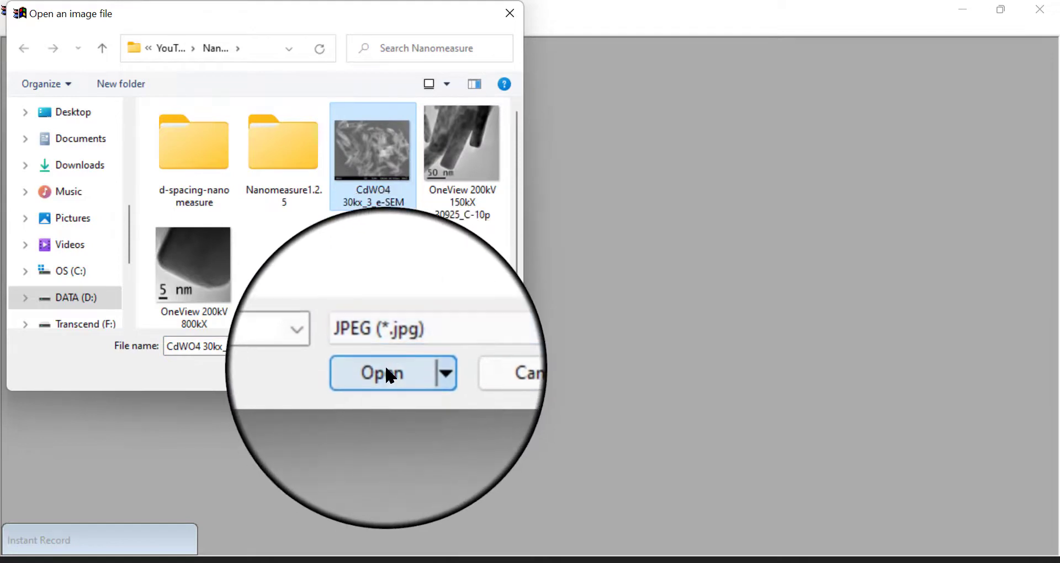
click(385, 376)
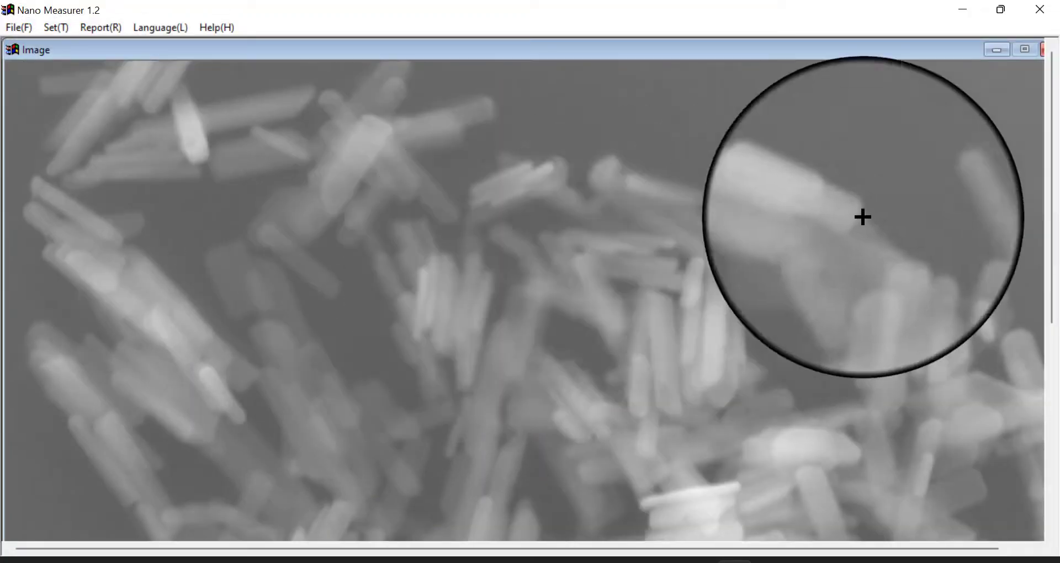
- Locate the 100nm scale bar and magnify the image in 0.25 increments up to the maximum zoom
drag(1053, 108, 1056, 343)
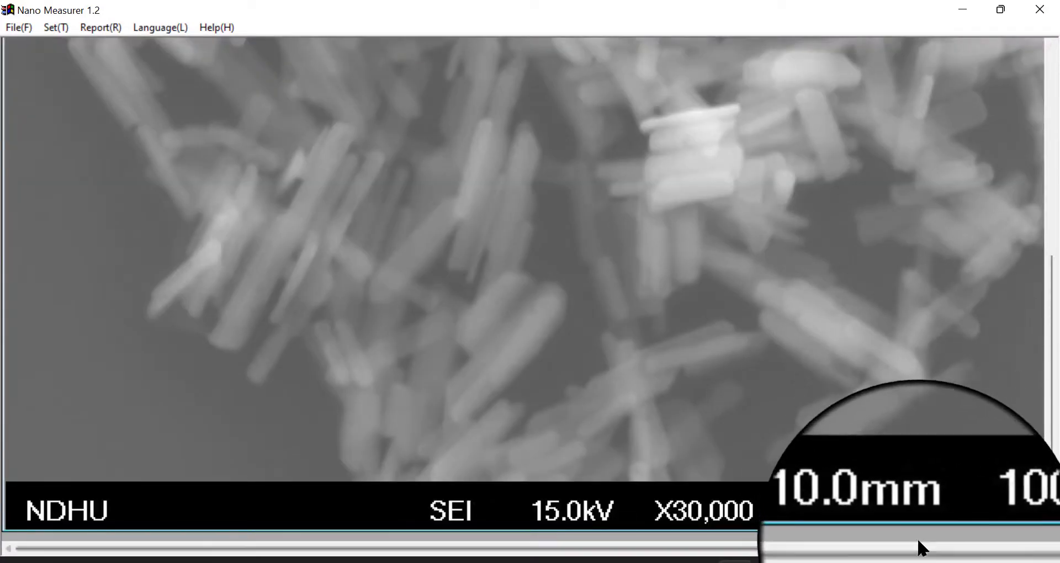
click(1003, 550)
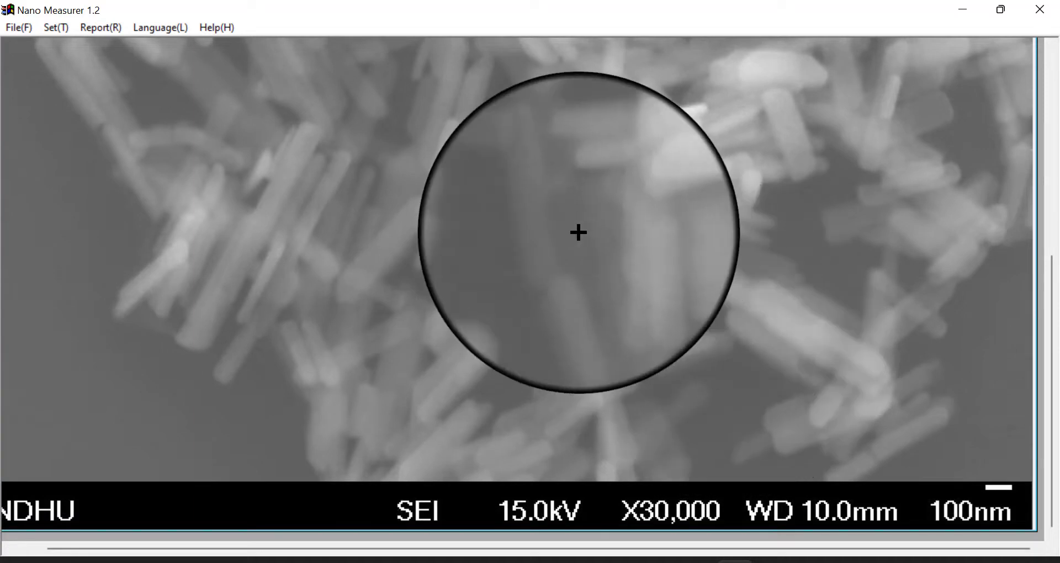
right_click(579, 231)
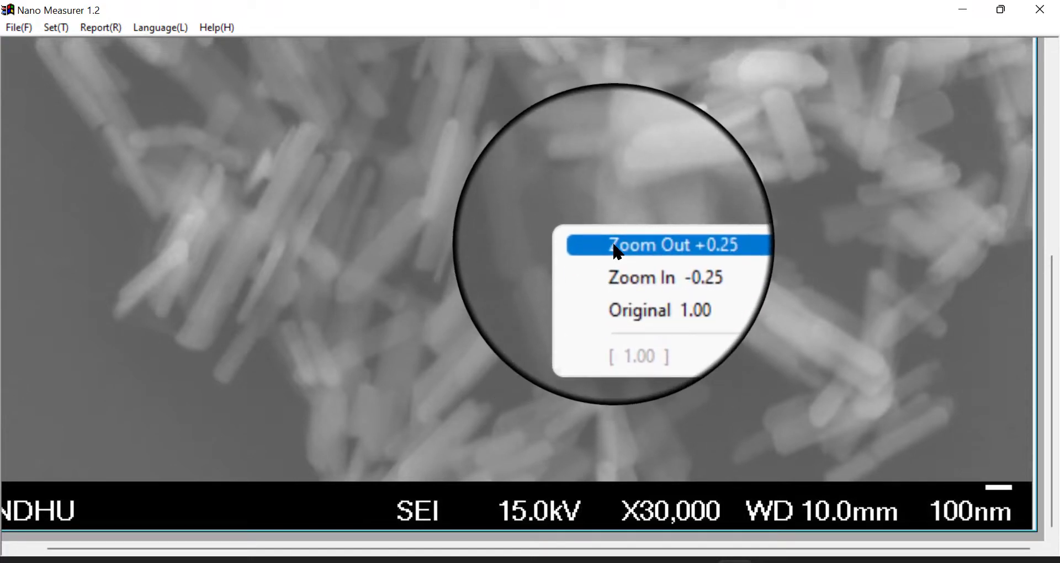
click(617, 251)
right_click(560, 227)
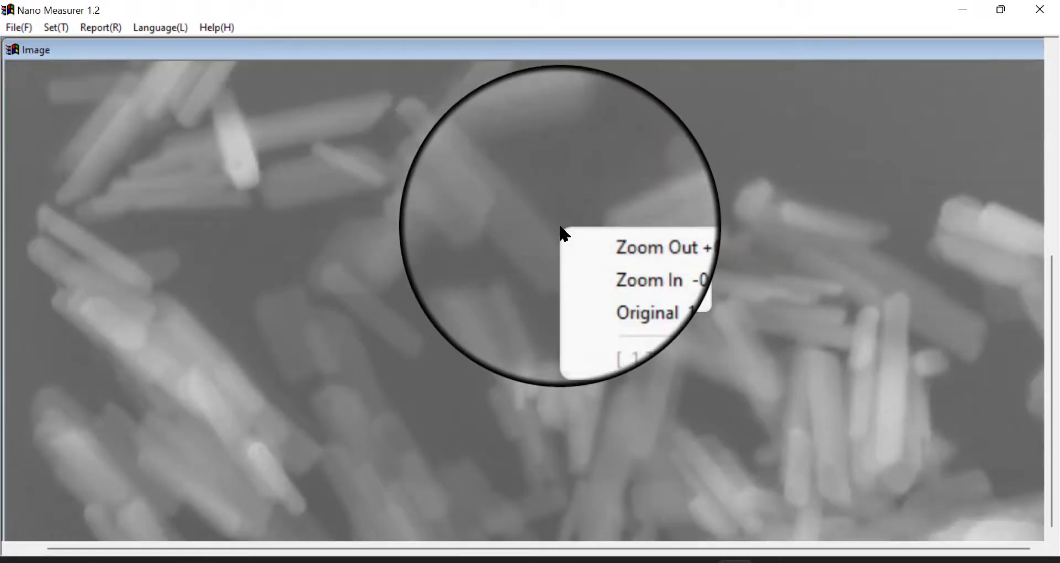
click(590, 239)
right_click(589, 236)
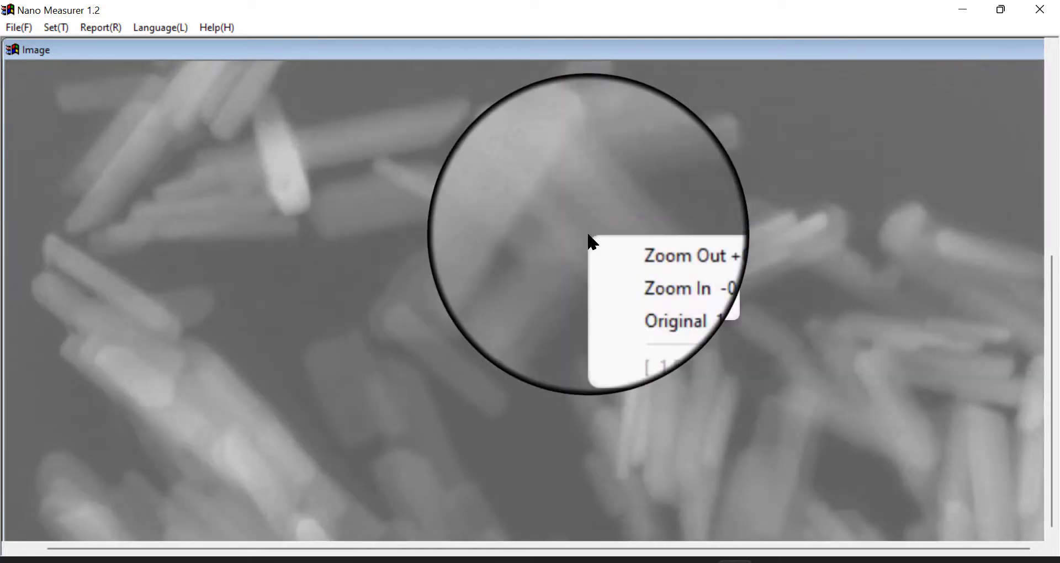
click(614, 251)
right_click(610, 241)
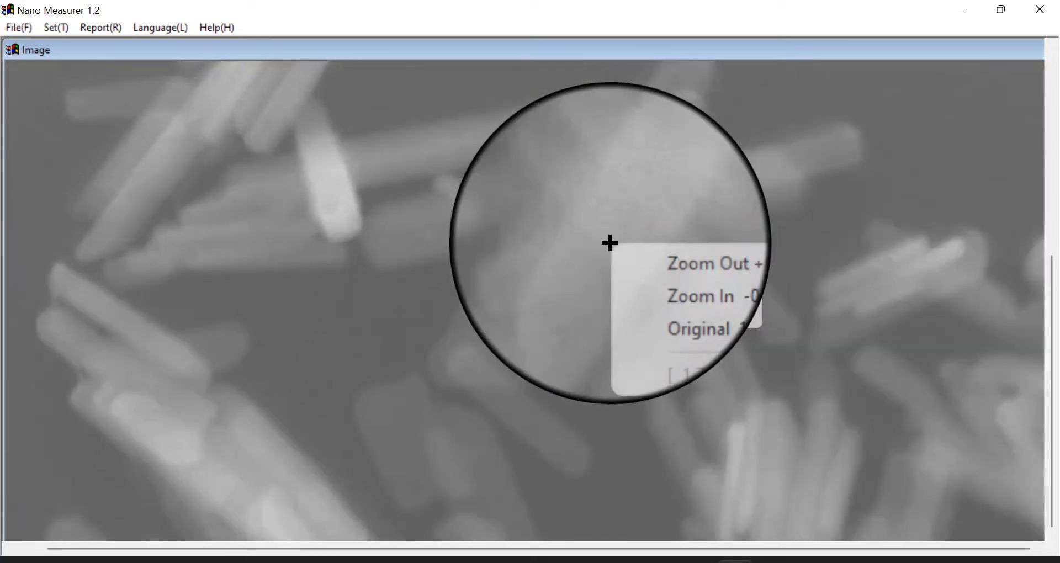
click(640, 259)
right_click(638, 256)
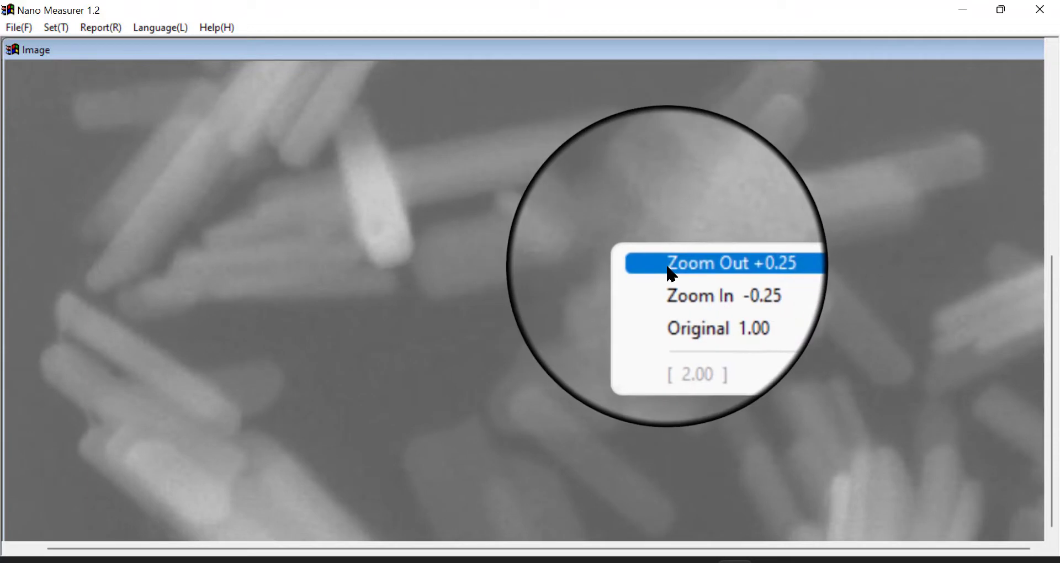
click(668, 273)
right_click(667, 267)
click(695, 274)
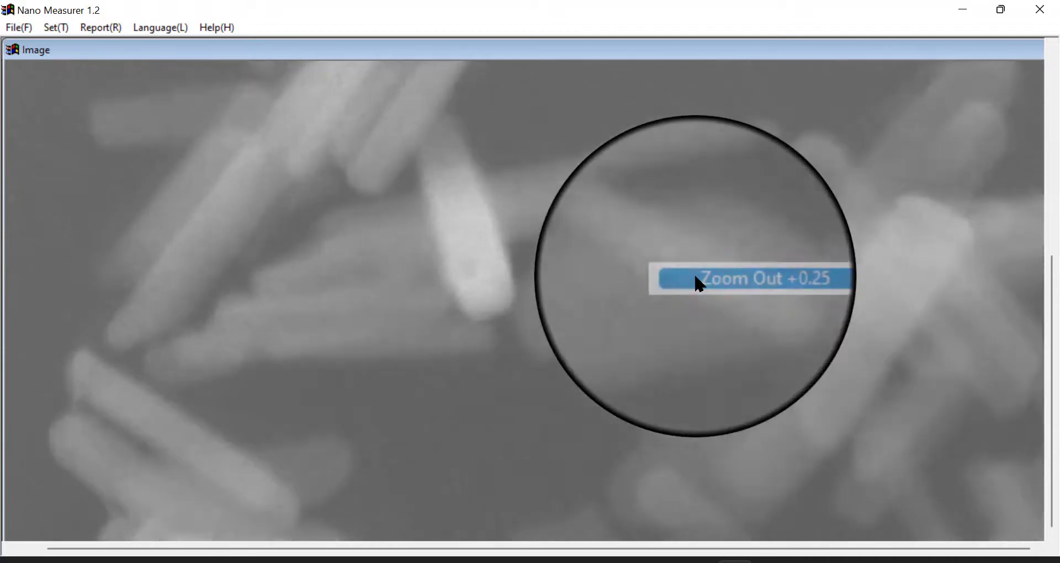
right_click(694, 273)
click(707, 289)
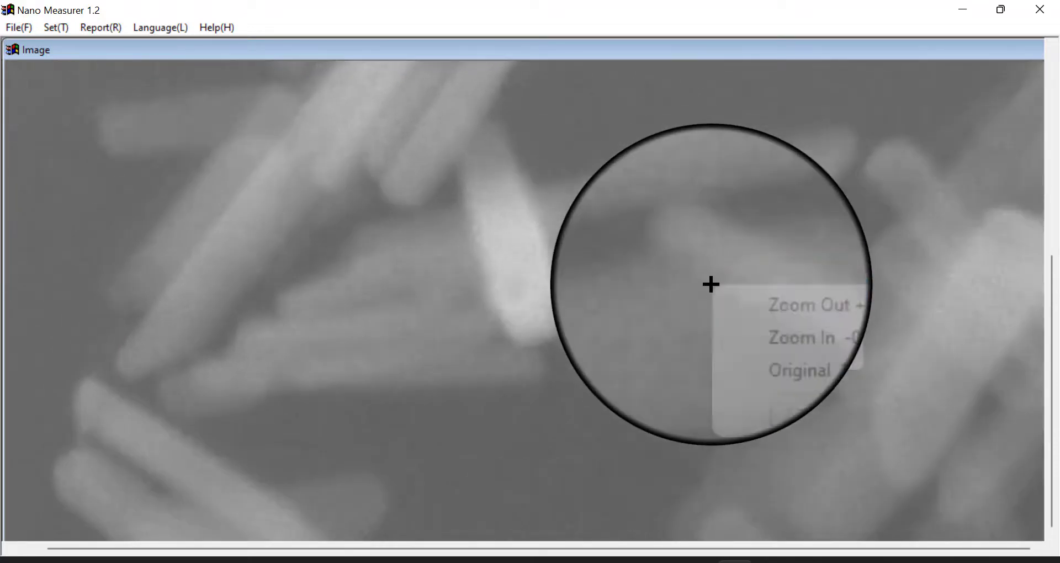
right_click(727, 290)
click(737, 294)
right_click(737, 295)
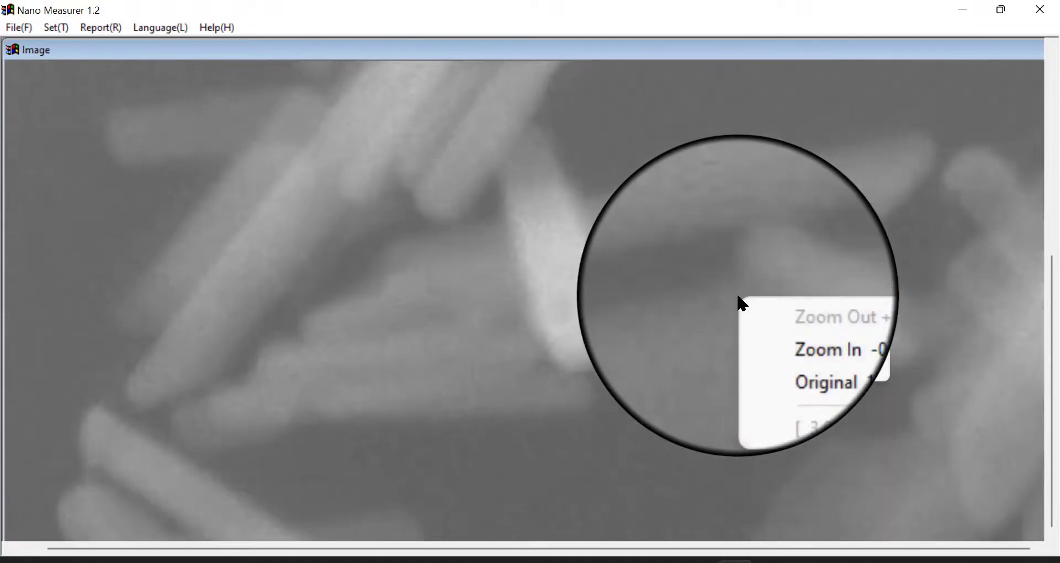
click(766, 308)
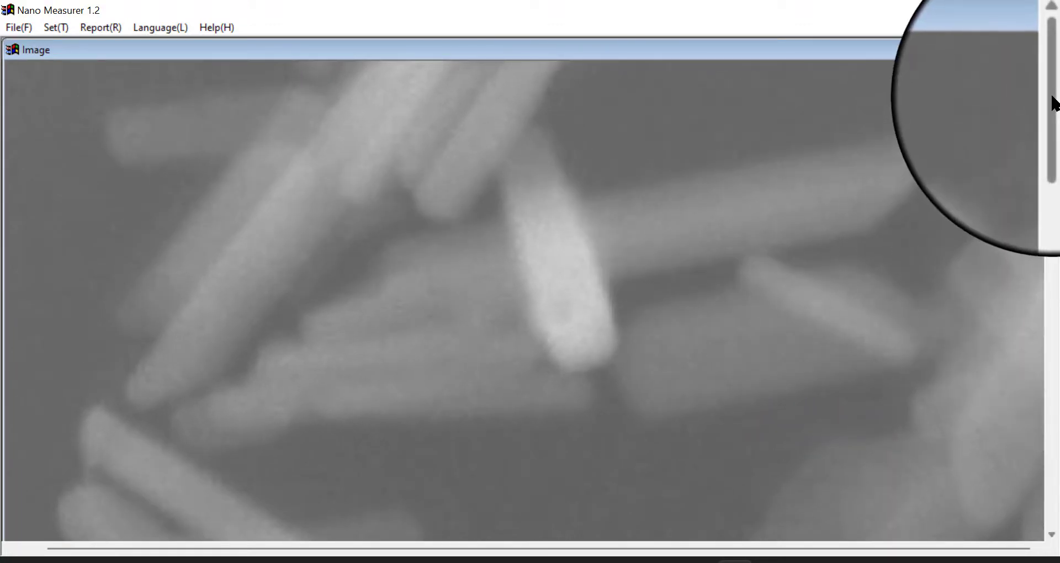
- Draw a reference line along the full length of the 100nm scale bar at the image's lower right corner
drag(1052, 282, 1058, 509)
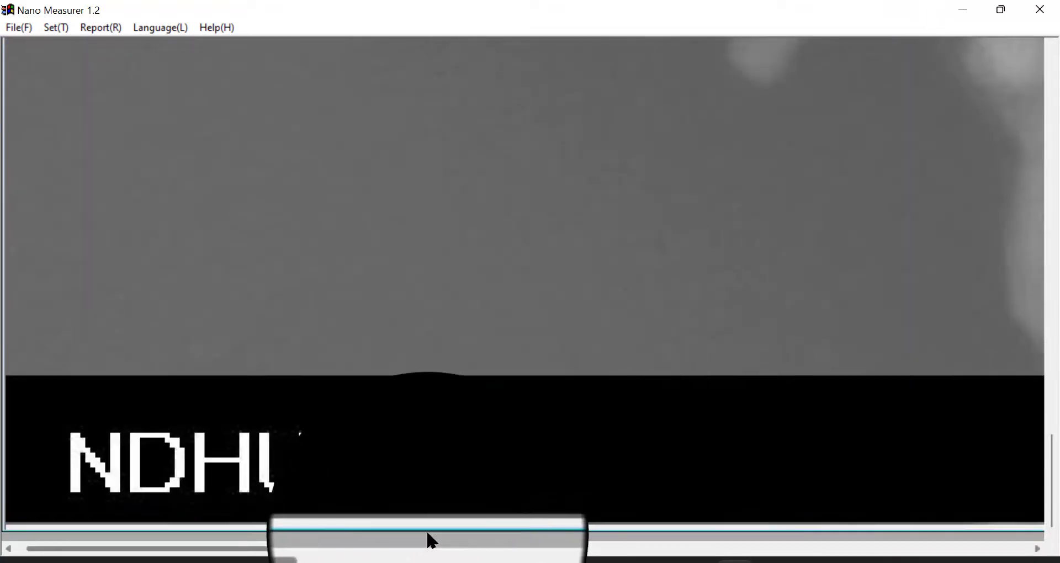
drag(335, 554, 1003, 549)
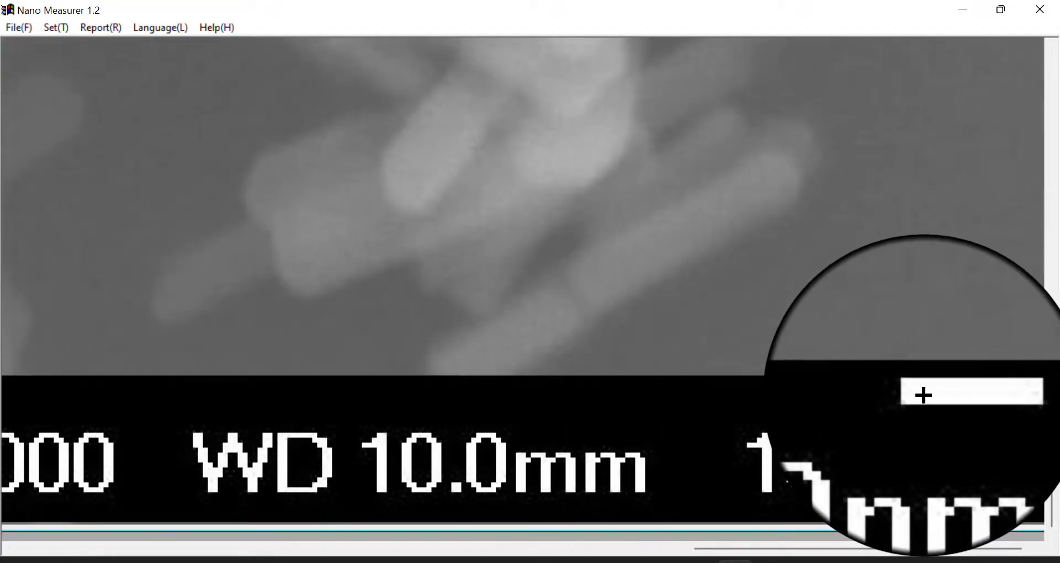
drag(913, 395, 984, 377)
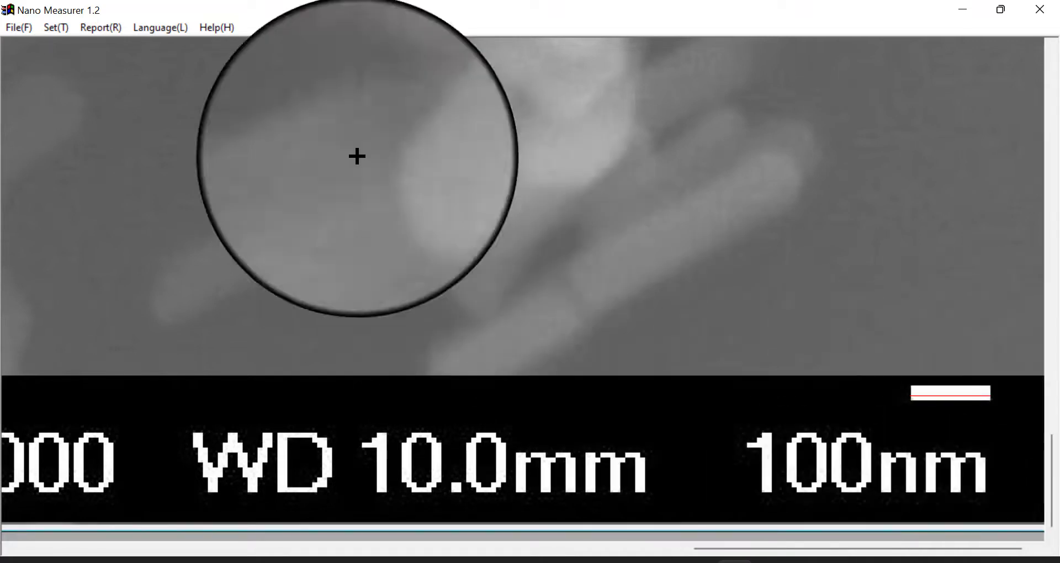
- Set the measurement scale by entering the reference line's true length, with nm as the unit
click(55, 27)
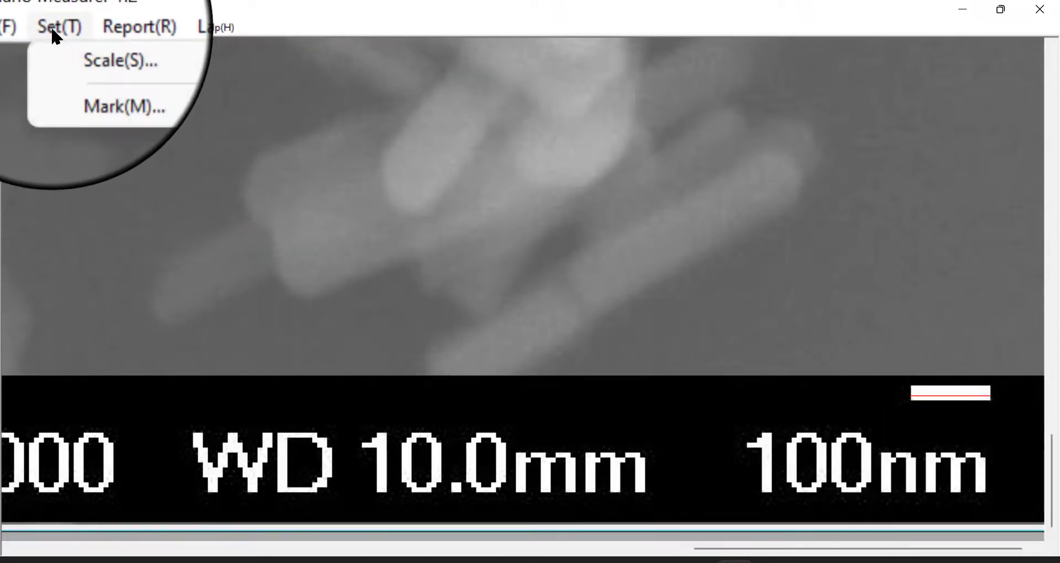
click(75, 40)
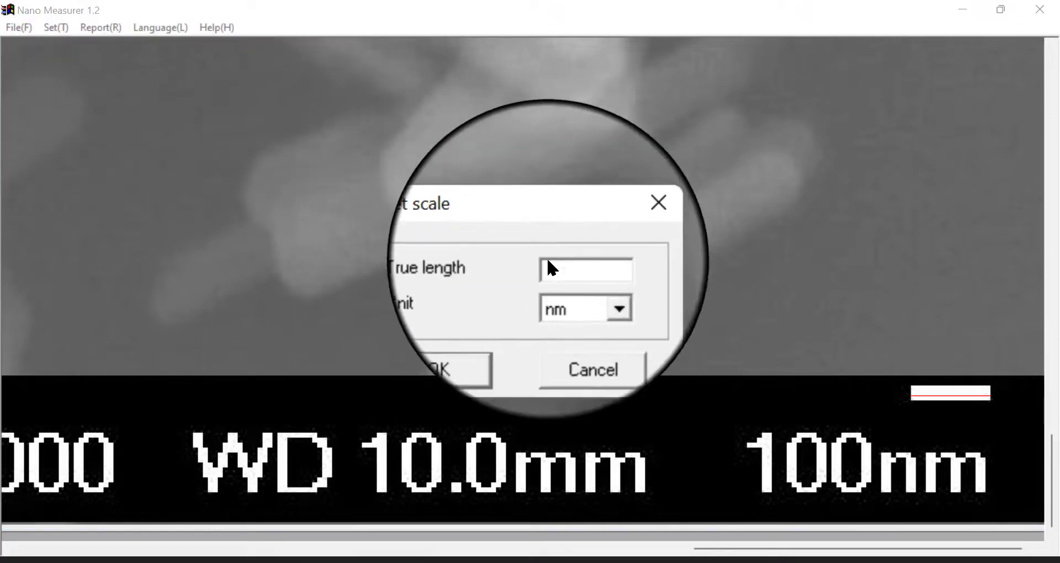
click(590, 287)
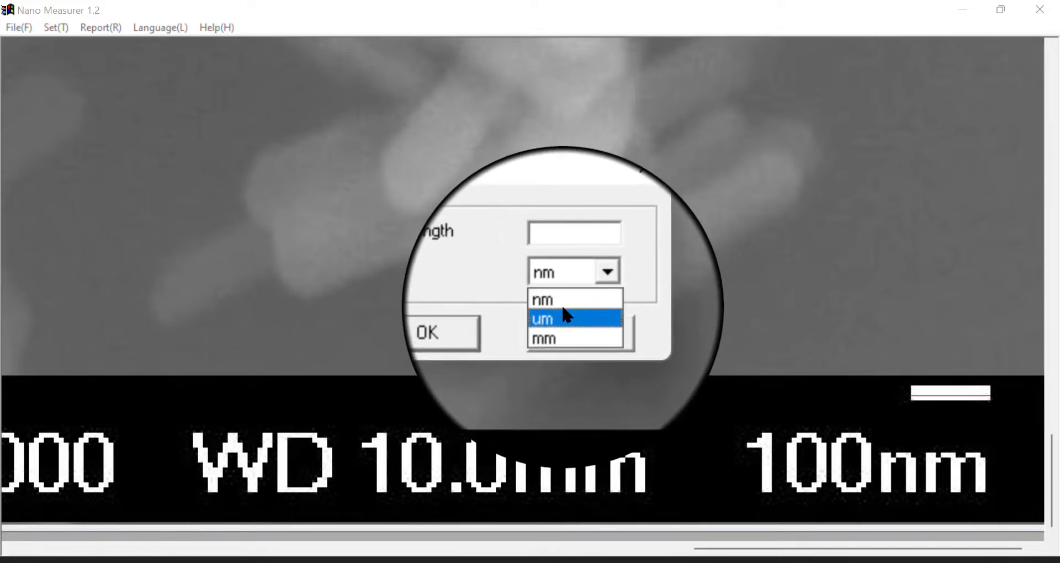
click(559, 303)
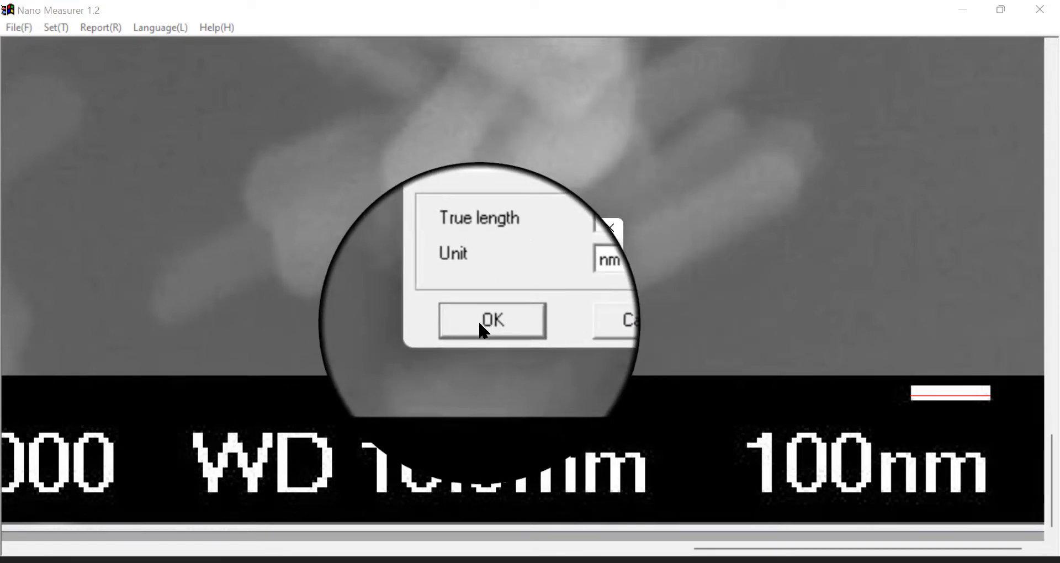
click(478, 320)
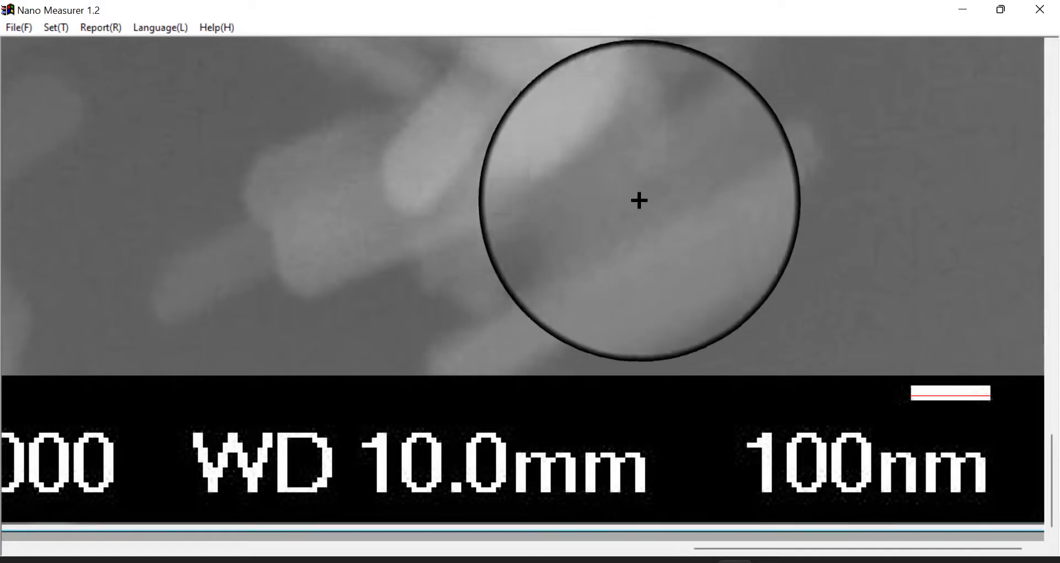
- Draw measurement lines across the widths of three nanorods just above the image's information strip
right_click(541, 160)
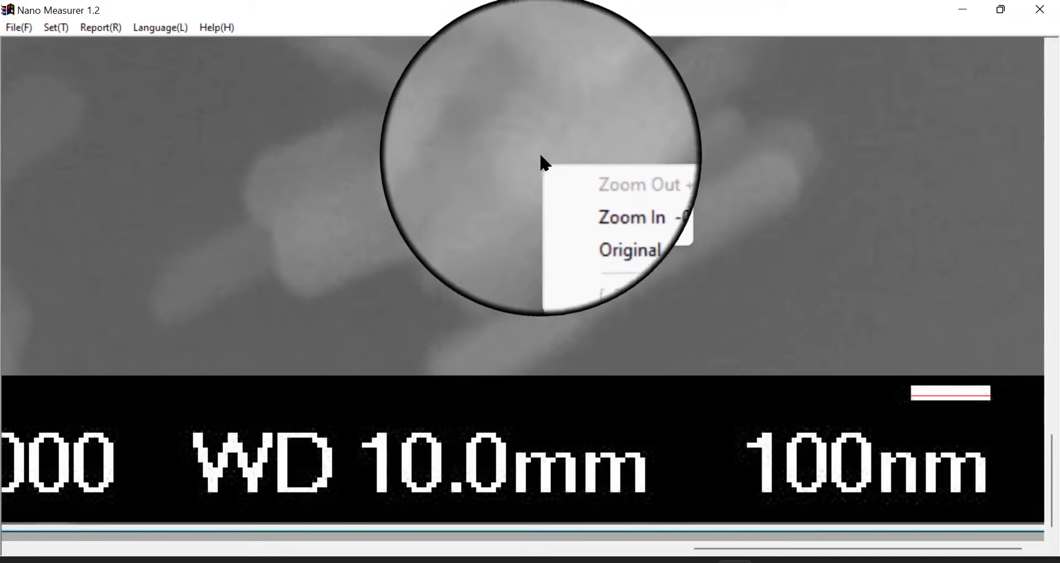
click(513, 138)
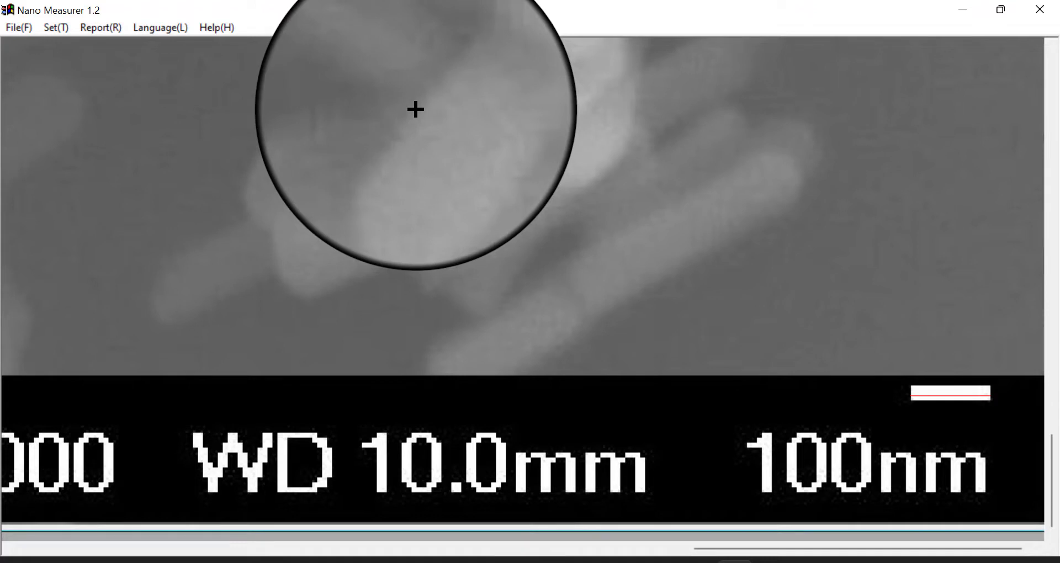
drag(415, 109, 466, 144)
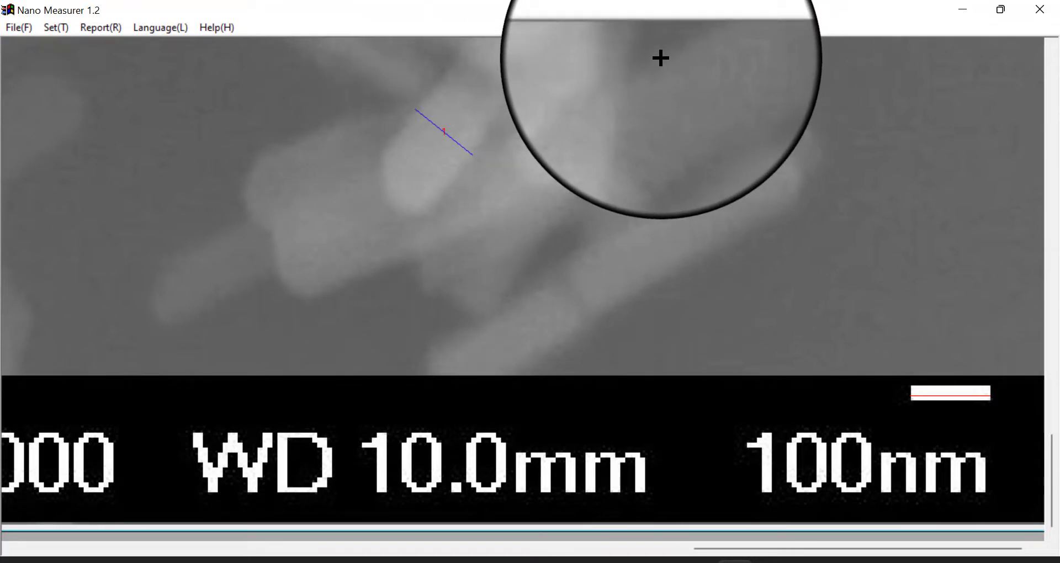
drag(660, 58, 694, 107)
drag(730, 170, 763, 225)
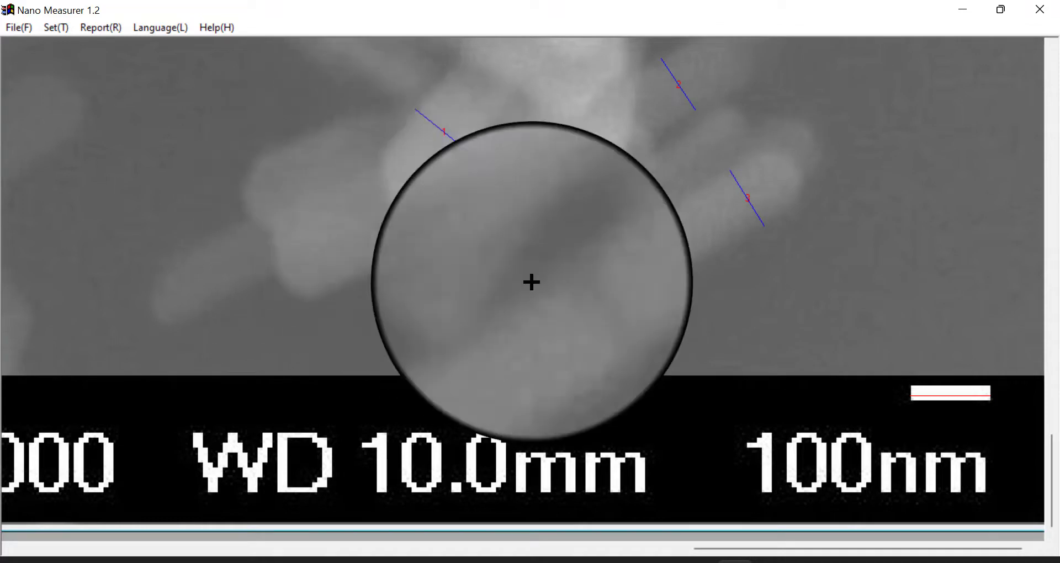
- Draw measurement lines 4, 5 and 6 across the widths of three more nanorods, moving upward from the ones already measured
scroll(1052, 47, up, 5)
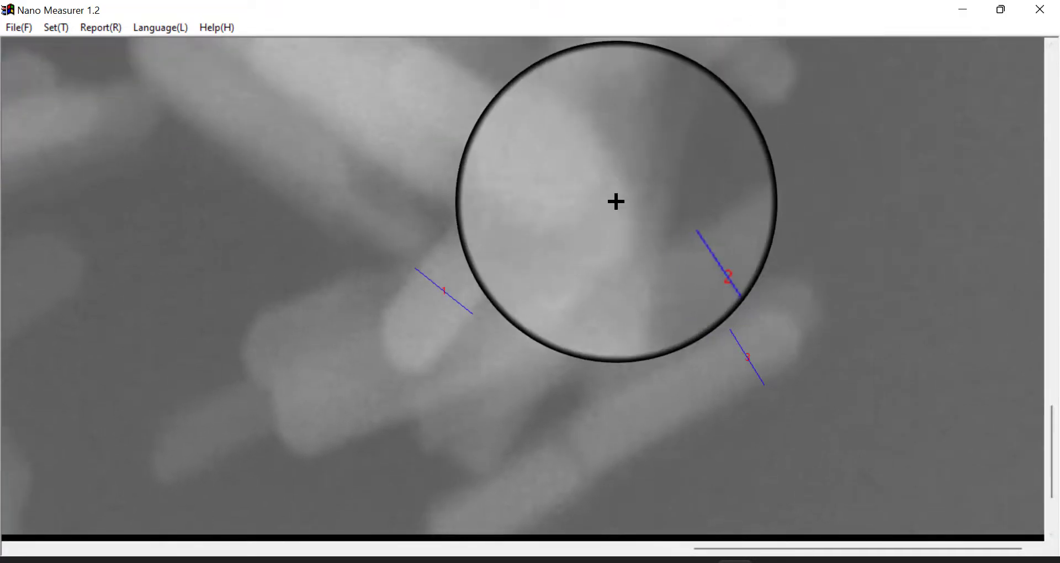
drag(533, 195, 575, 143)
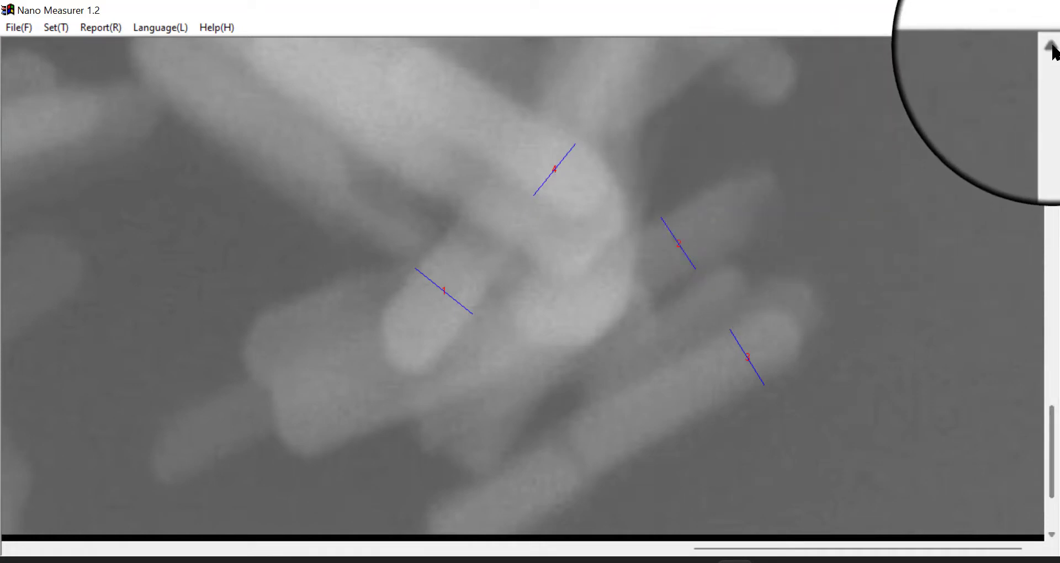
click(1052, 47)
click(1052, 48)
click(1052, 47)
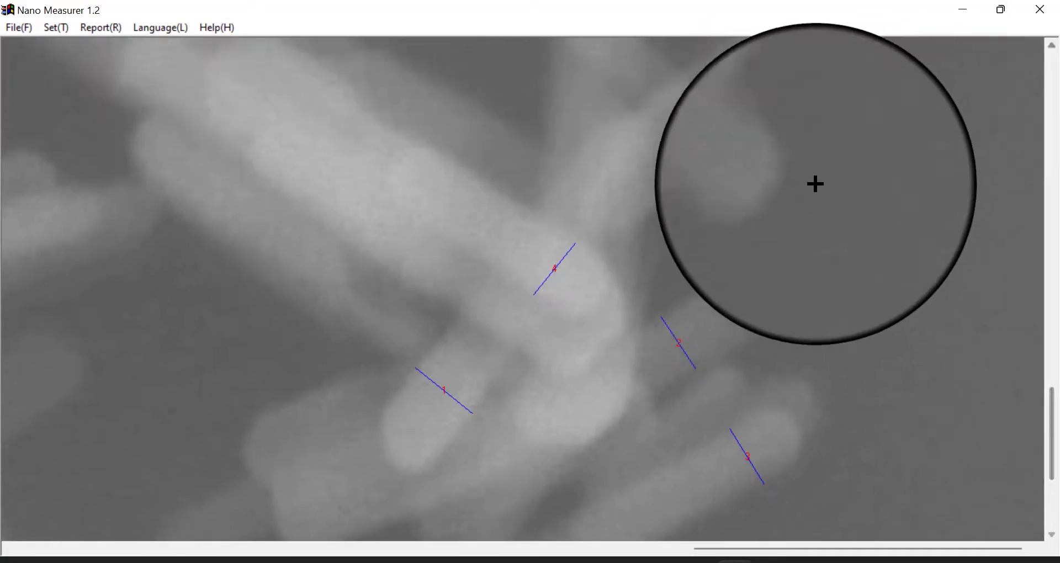
drag(738, 188, 779, 147)
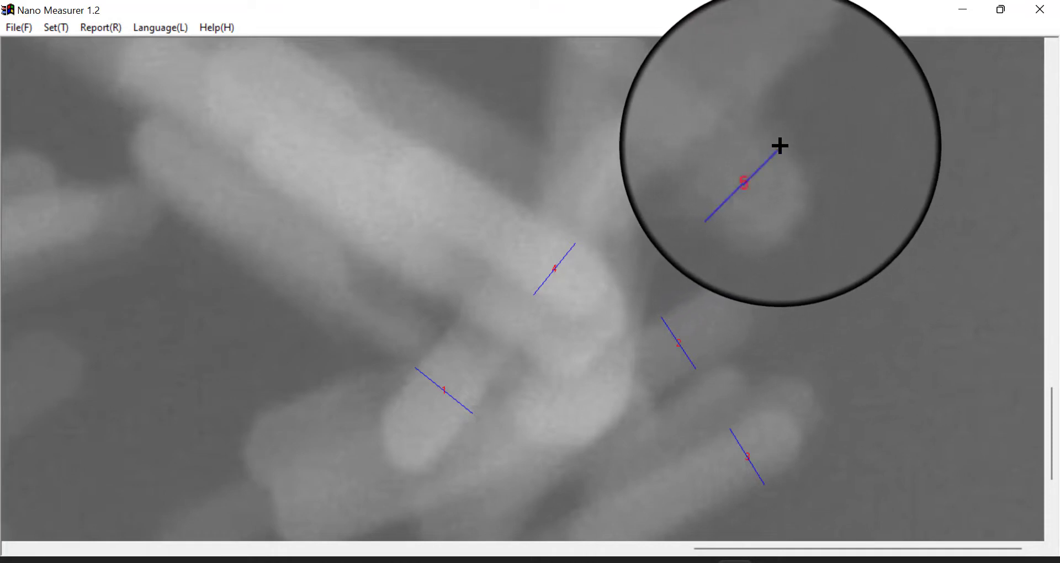
click(1052, 48)
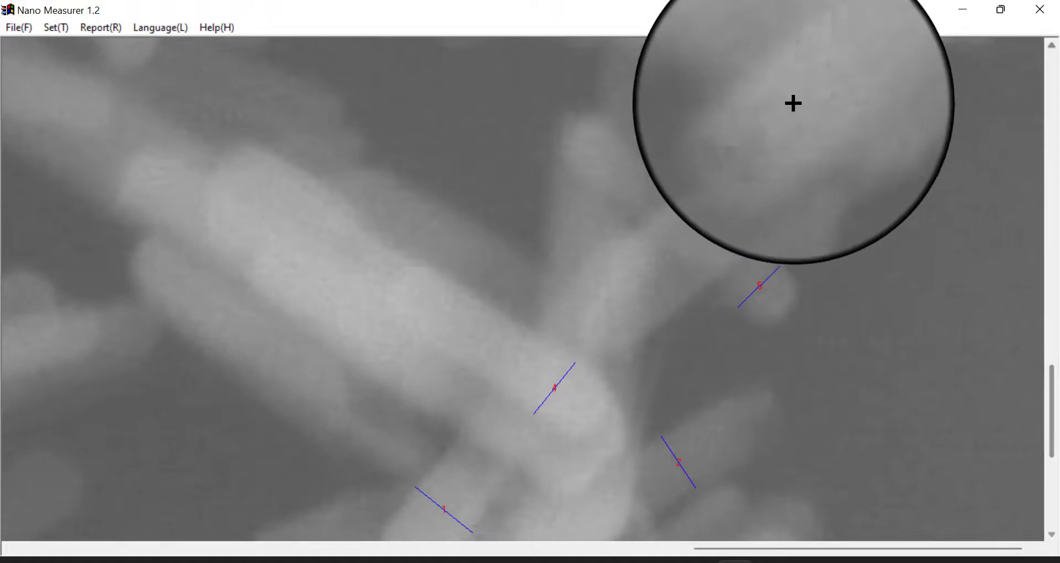
drag(780, 75, 833, 125)
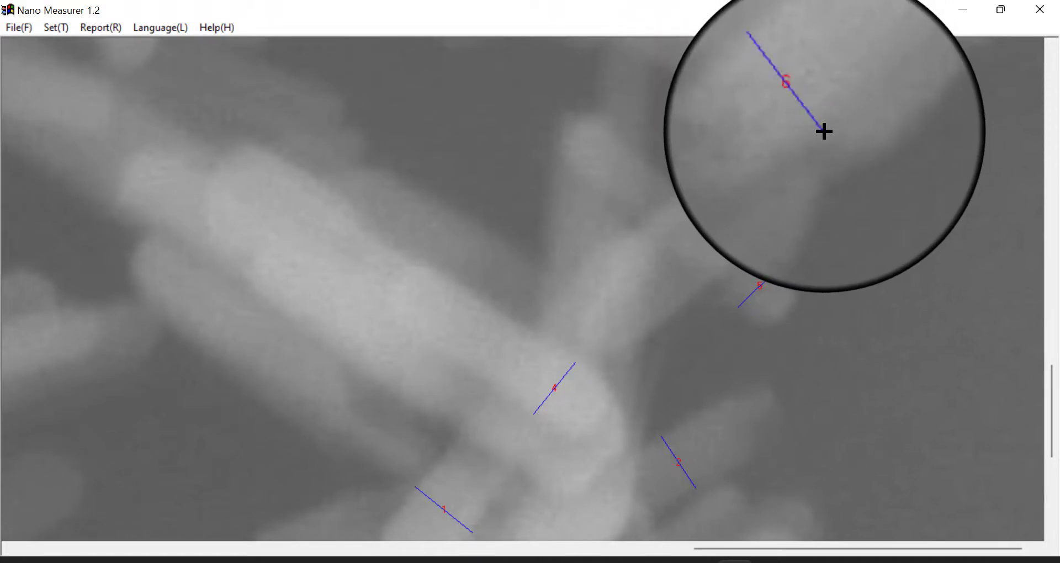
- Draw measurement line 7 across the width of the long, steeply tilted nanorod to the upper left of line 6
click(1052, 46)
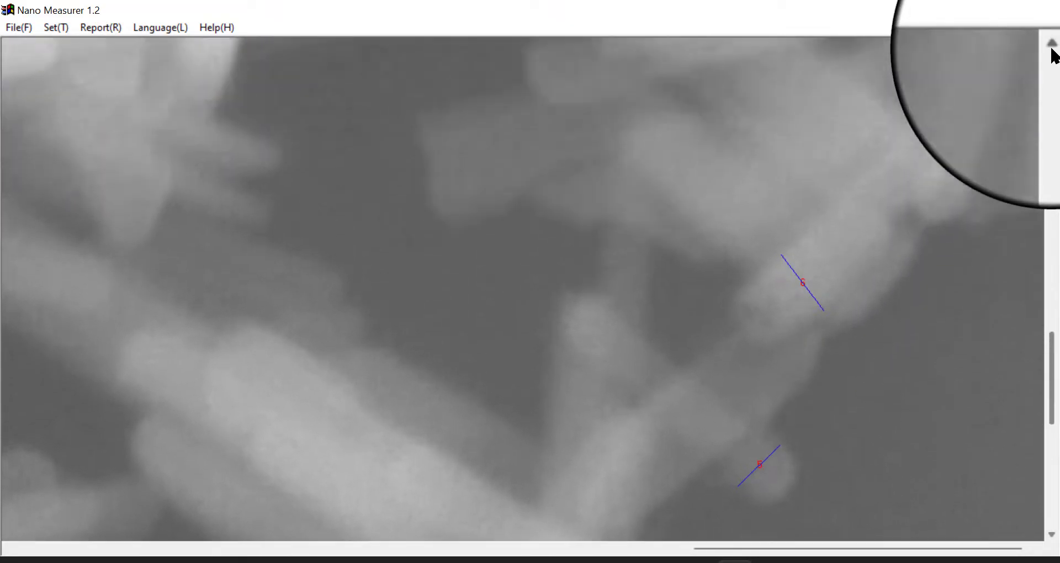
click(1051, 47)
click(1051, 48)
click(1051, 47)
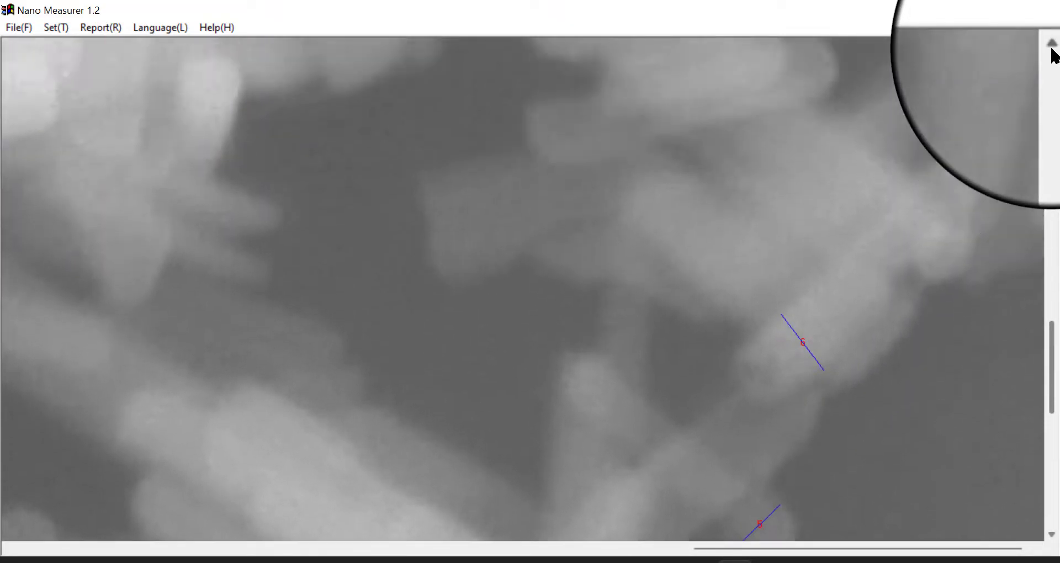
click(1051, 47)
click(1051, 47)
click(1051, 47)
click(1051, 48)
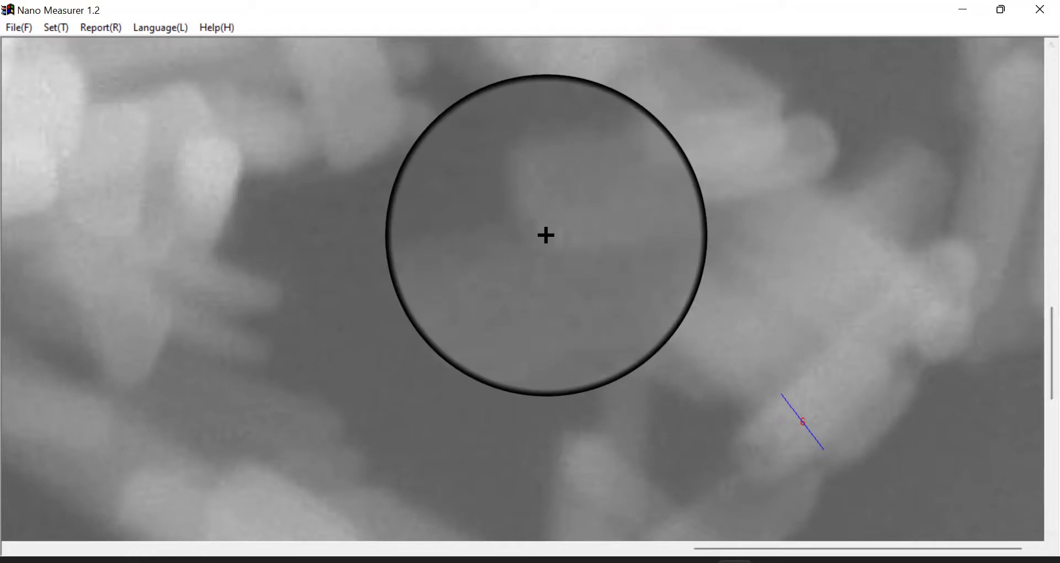
click(1052, 47)
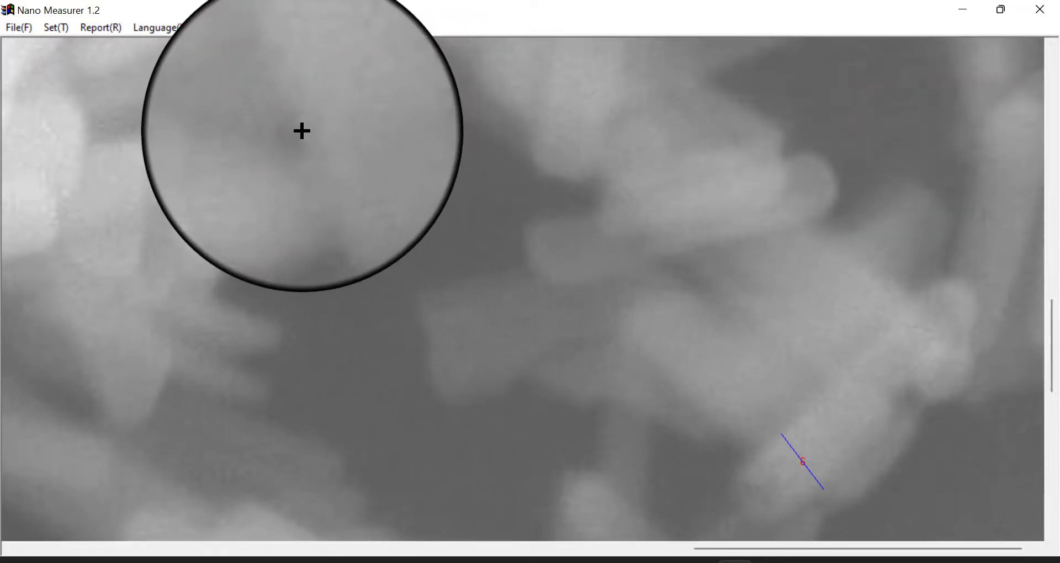
drag(301, 130, 388, 100)
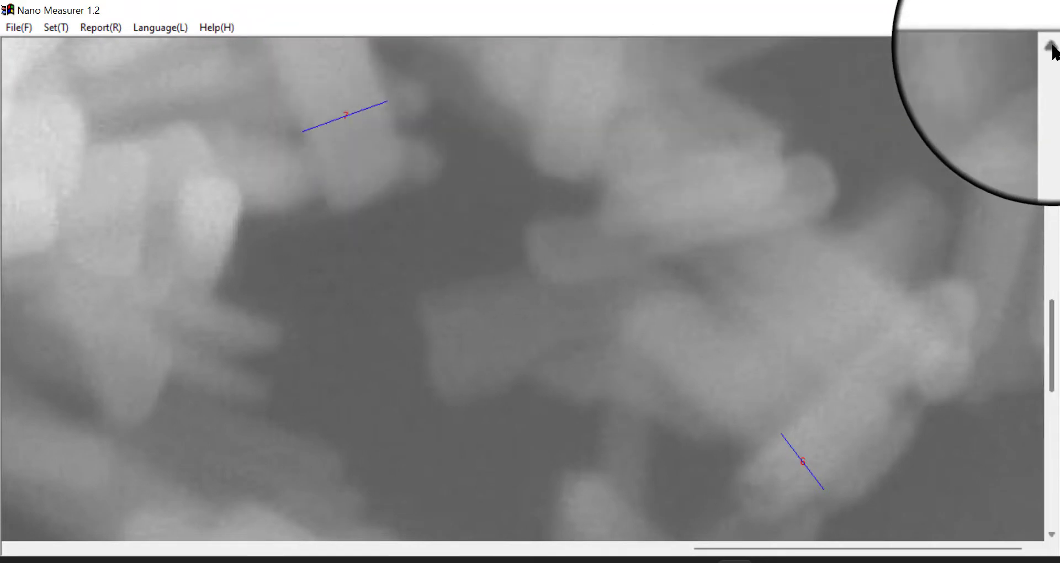
- Draw measurement lines 8 to 11 across the widths of four nanorods in the cluster to the right of line 7
click(1052, 47)
click(1052, 48)
click(1051, 48)
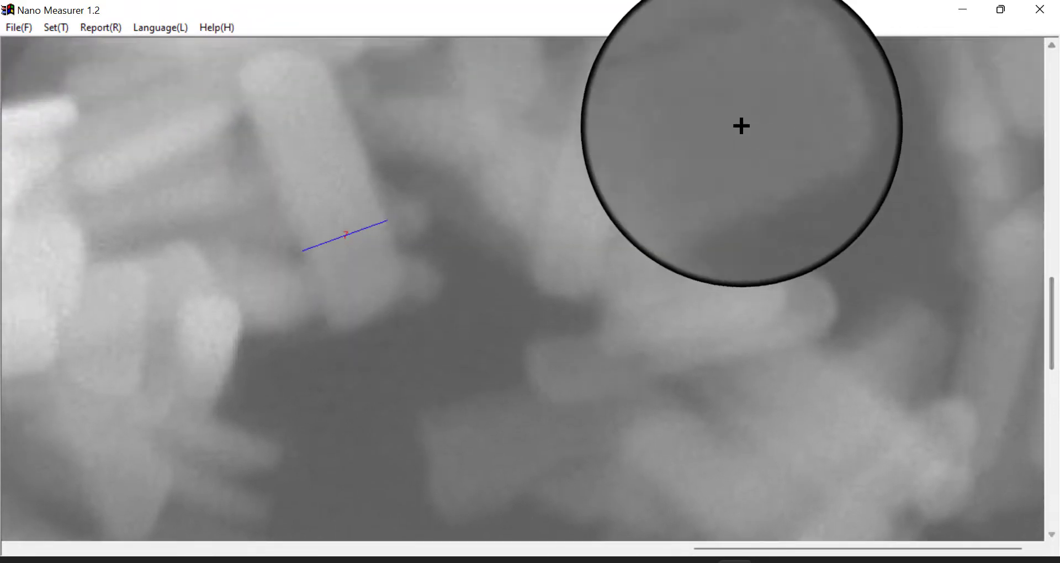
mouse_move(720, 81)
mouse_down()
mouse_move(764, 149)
mouse_move(765, 171)
mouse_up()
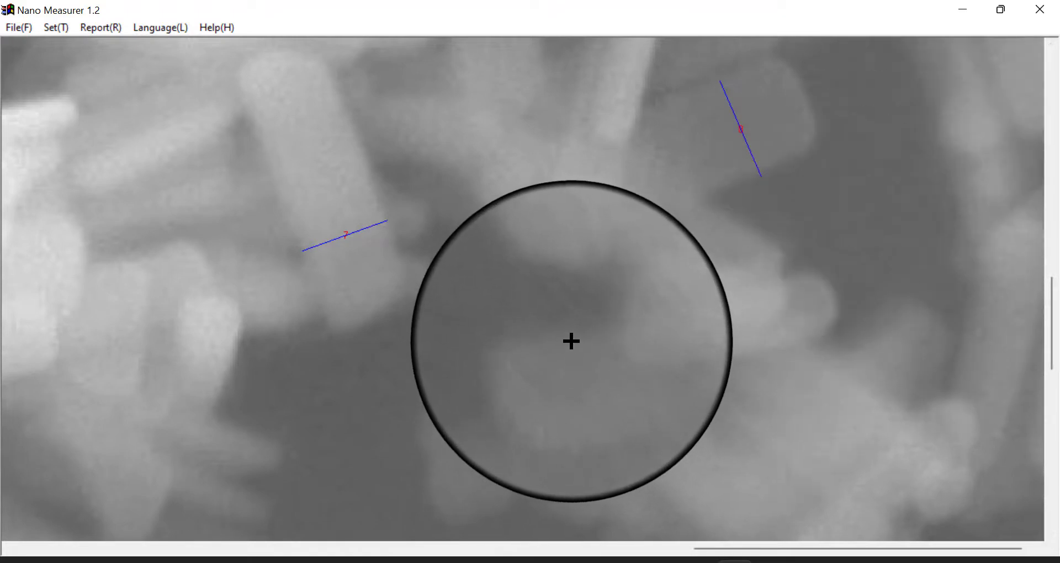
drag(568, 337, 584, 406)
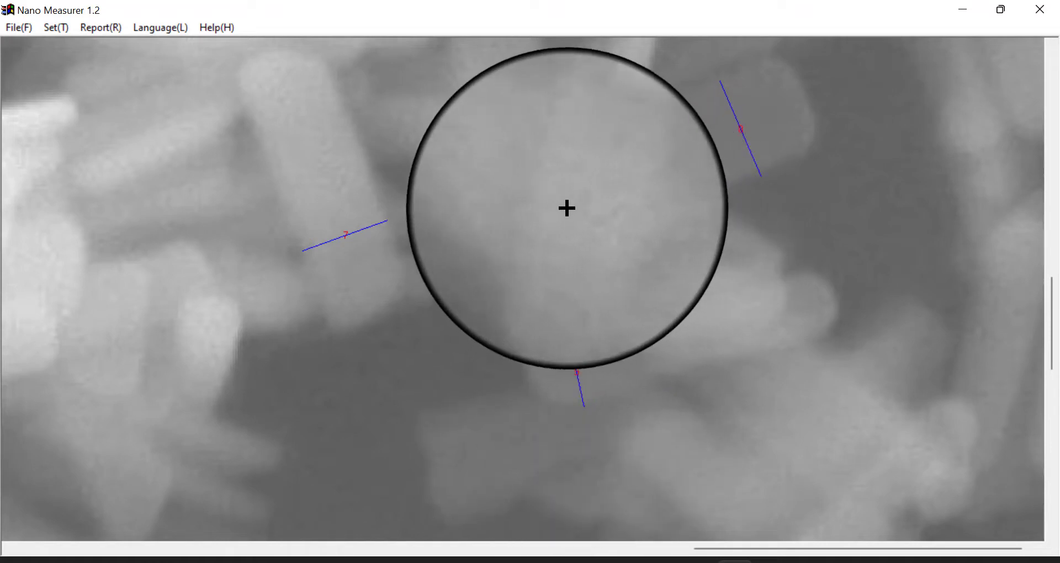
drag(499, 192, 617, 218)
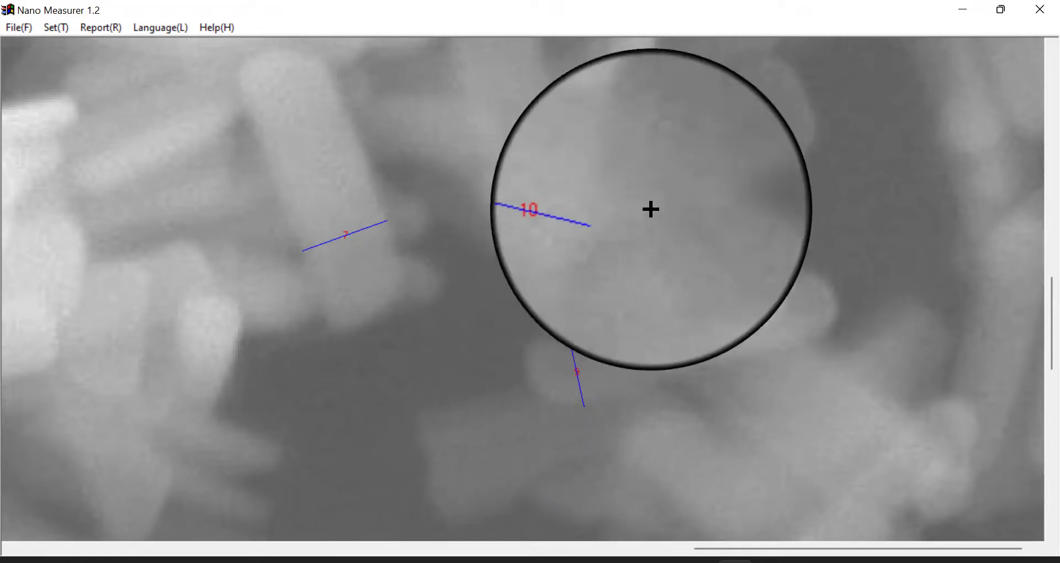
click(1051, 44)
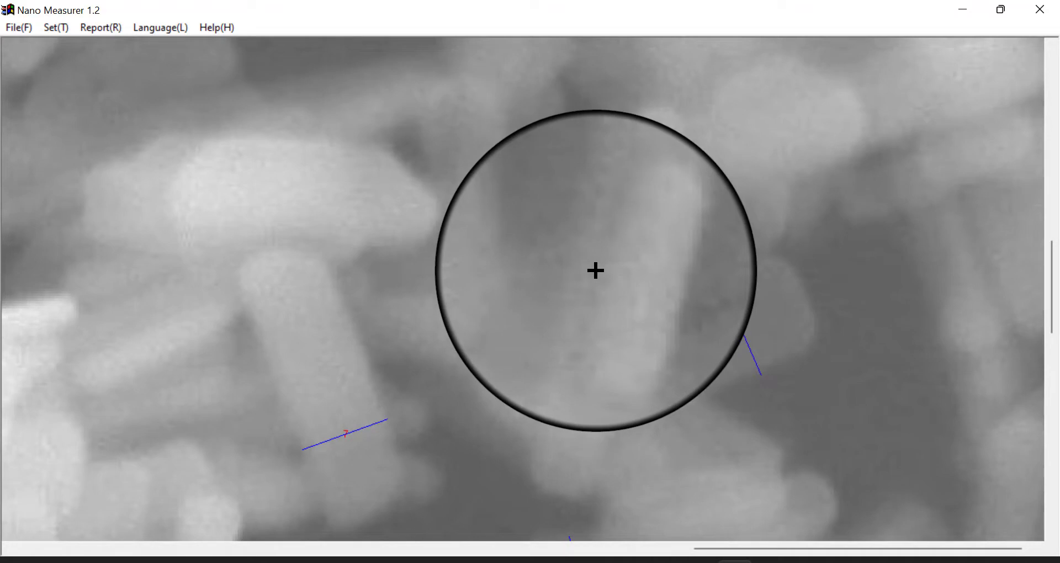
drag(598, 272, 648, 283)
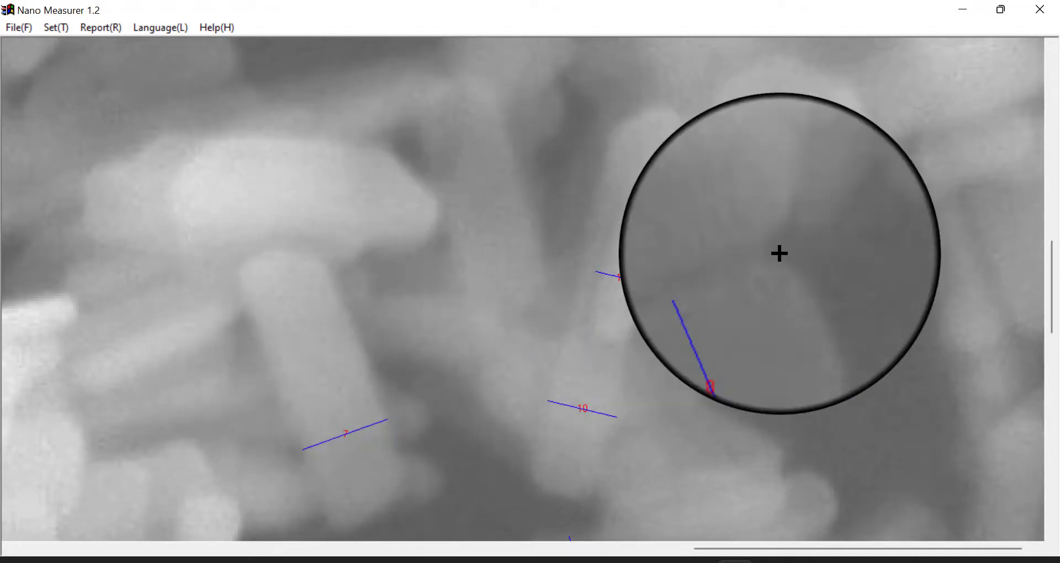
- Measure the wide round-ended nanorod near the image's right edge, deleting the overlong first line No. 12 and redrawing it from edge to edge
click(1051, 46)
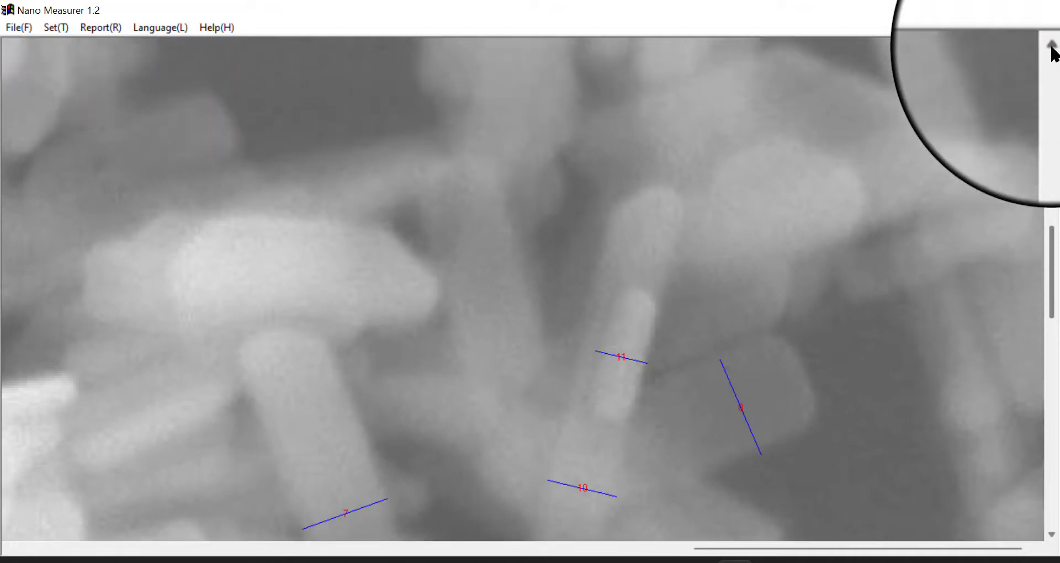
click(1052, 45)
click(1051, 49)
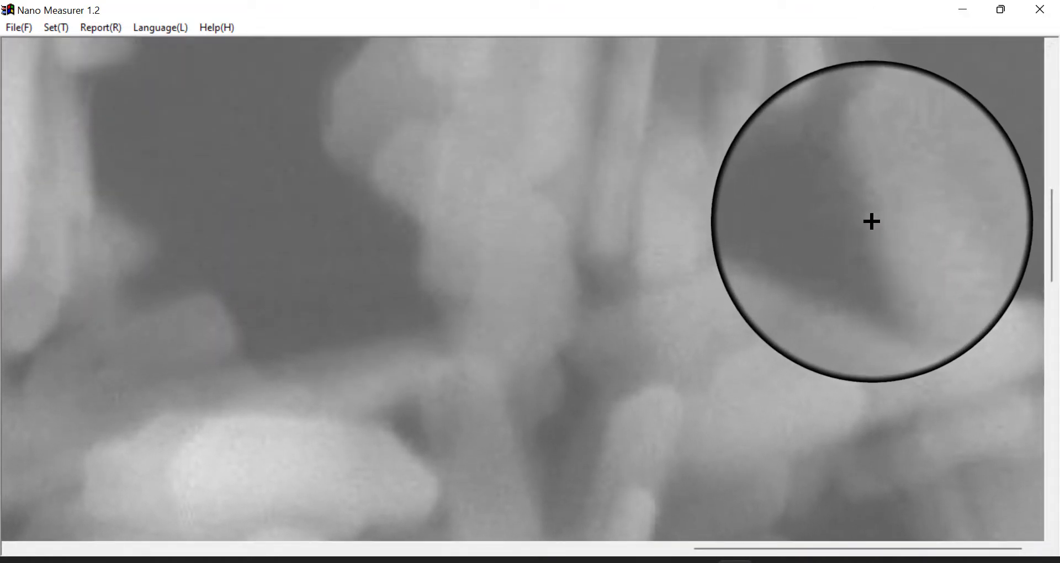
drag(829, 237, 975, 188)
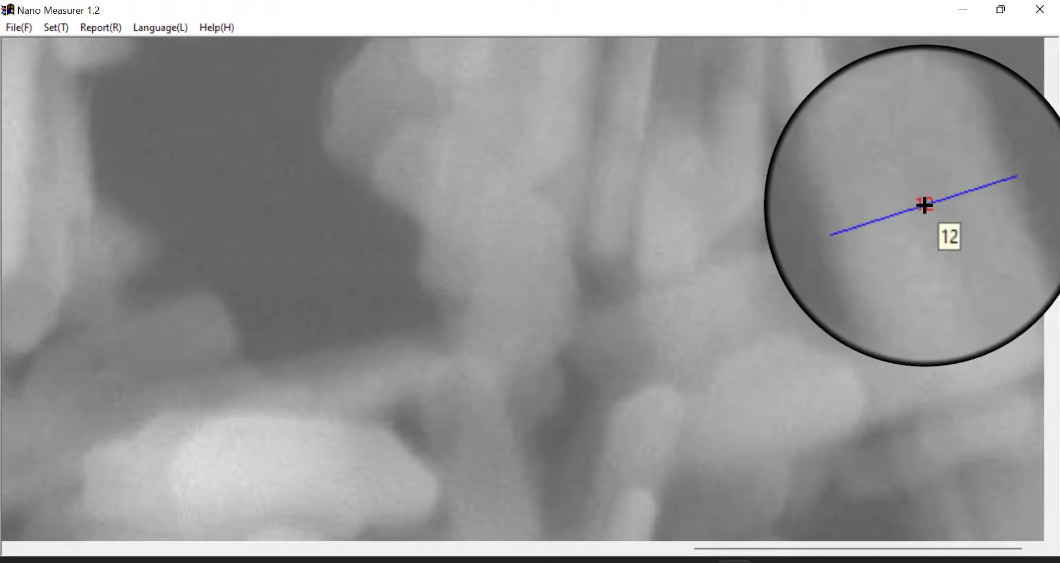
right_click(924, 205)
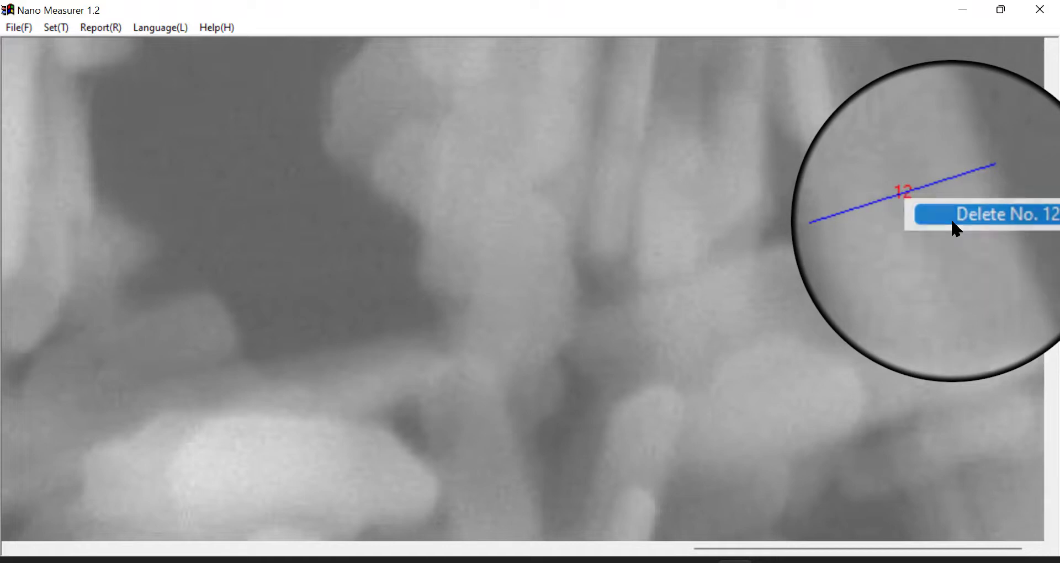
click(951, 217)
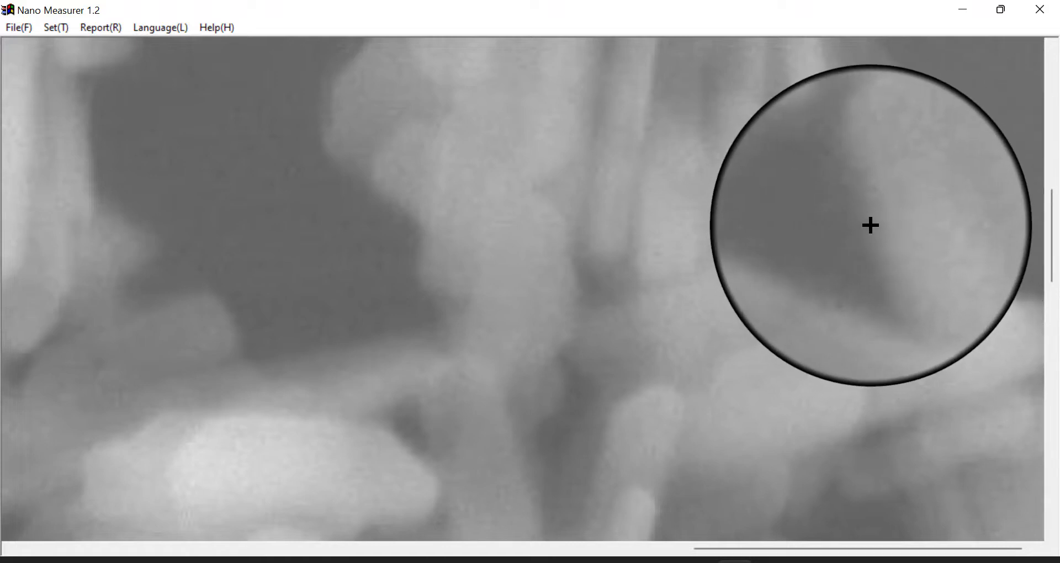
drag(870, 225, 977, 192)
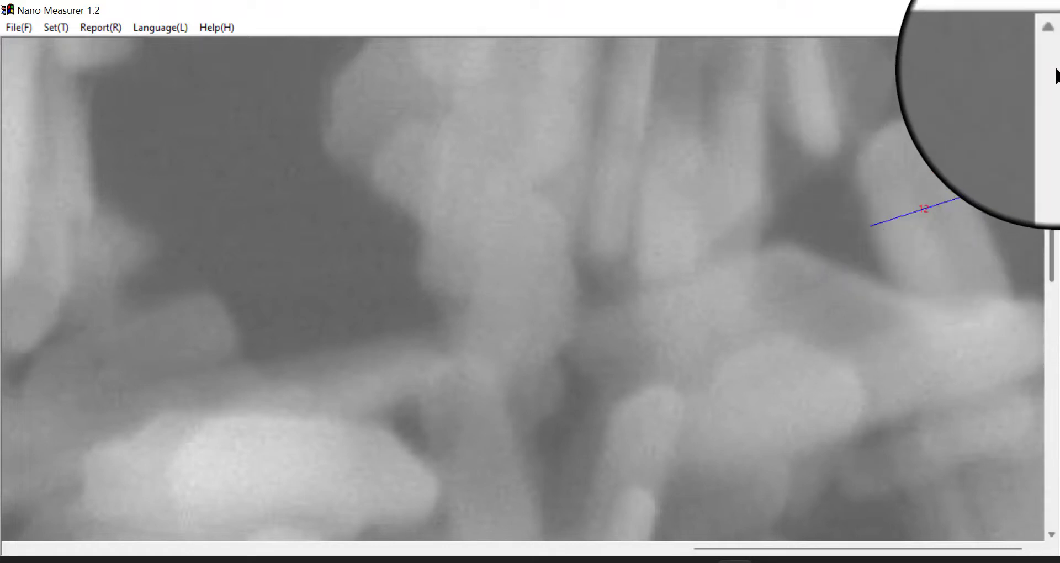
- Draw measurement line 13 across the width of the narrow upright nanorod to the upper left of line 12
click(1055, 48)
click(1054, 48)
click(1055, 47)
click(1055, 48)
click(1055, 48)
click(1056, 49)
click(1055, 49)
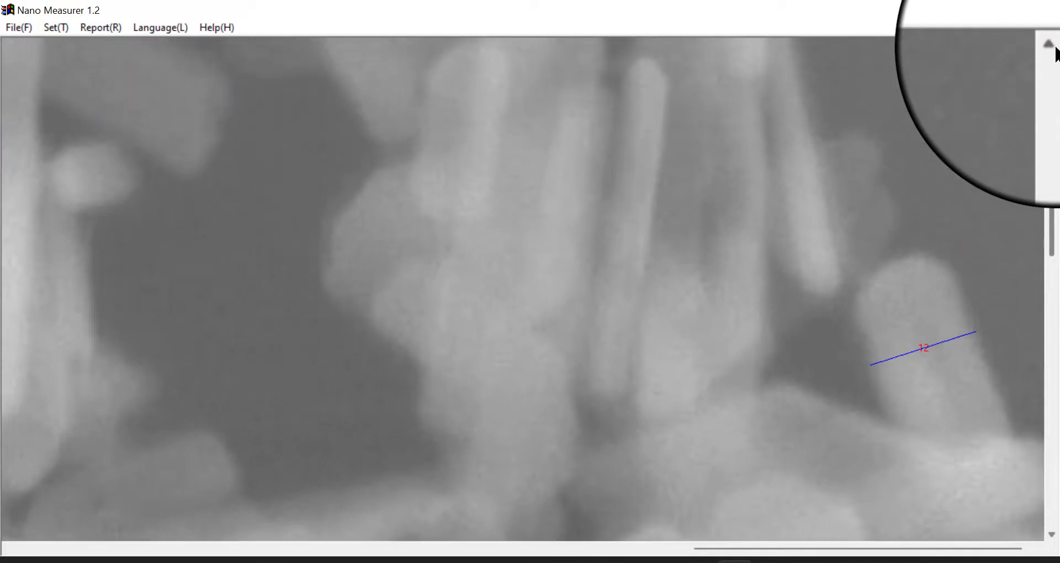
click(1055, 49)
click(1055, 49)
click(1055, 48)
click(1055, 49)
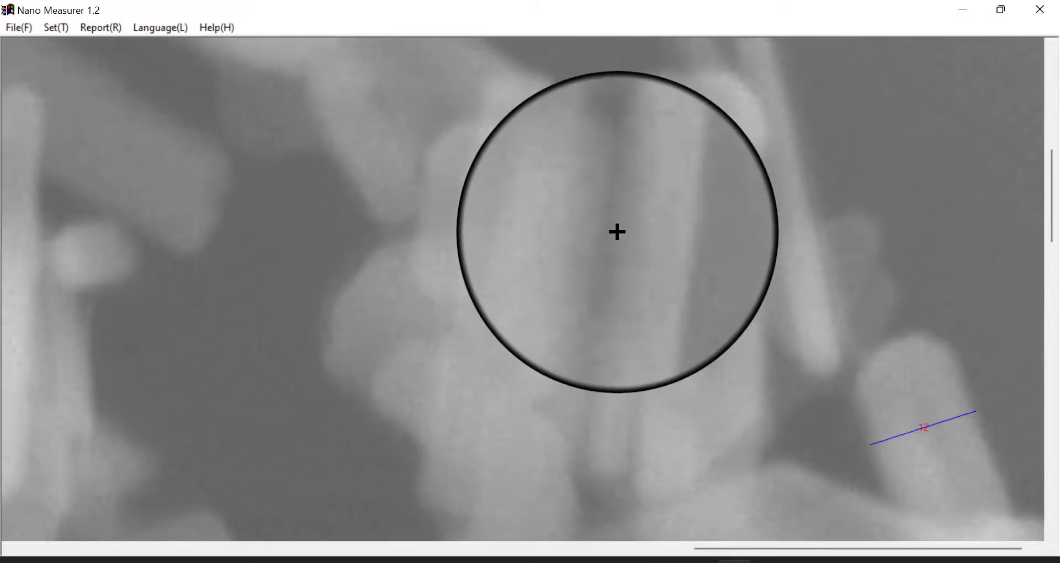
drag(616, 232, 661, 237)
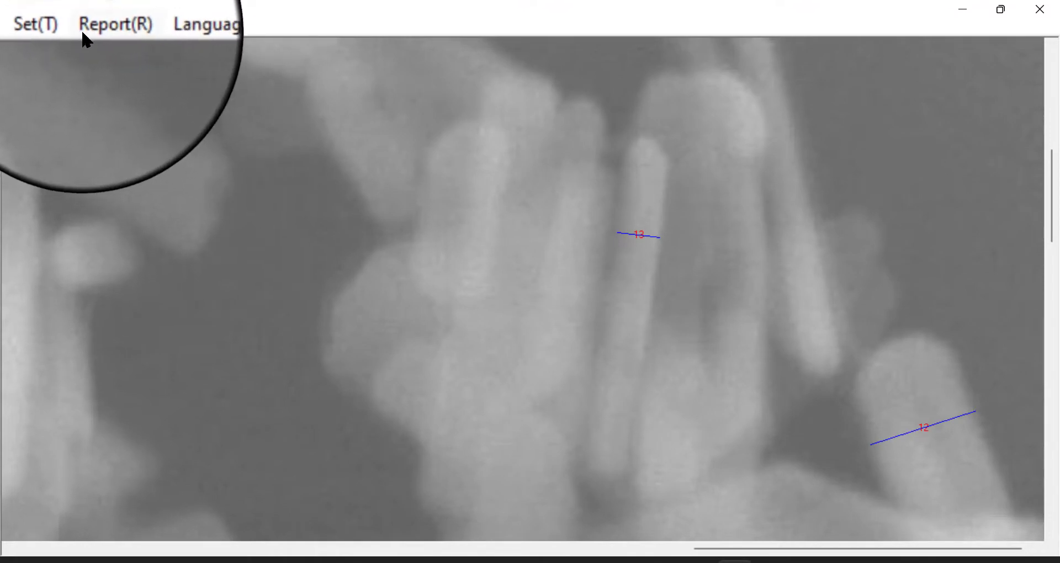
- Access the report commands for the drawn width measurements
click(91, 25)
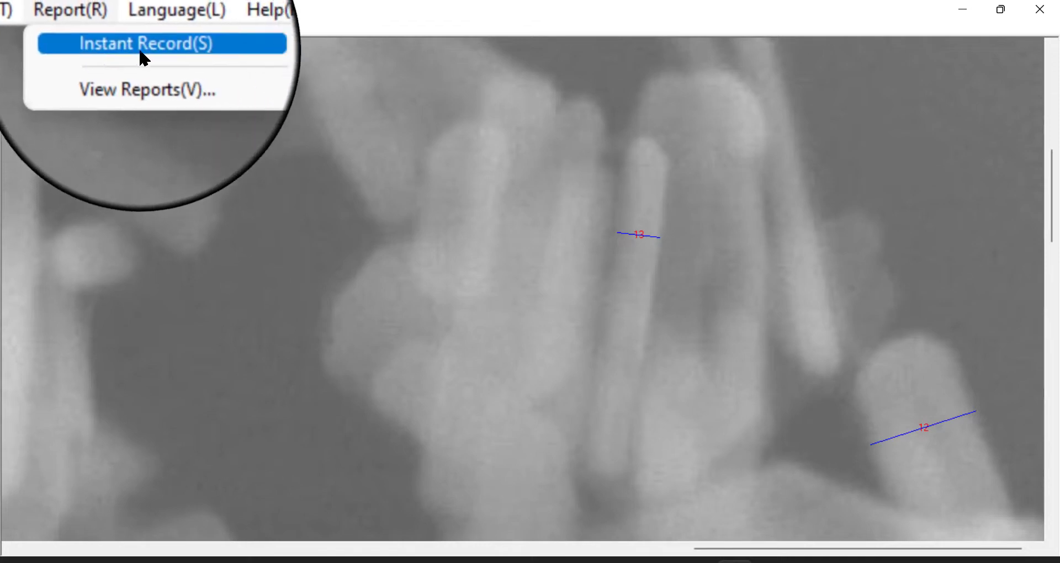